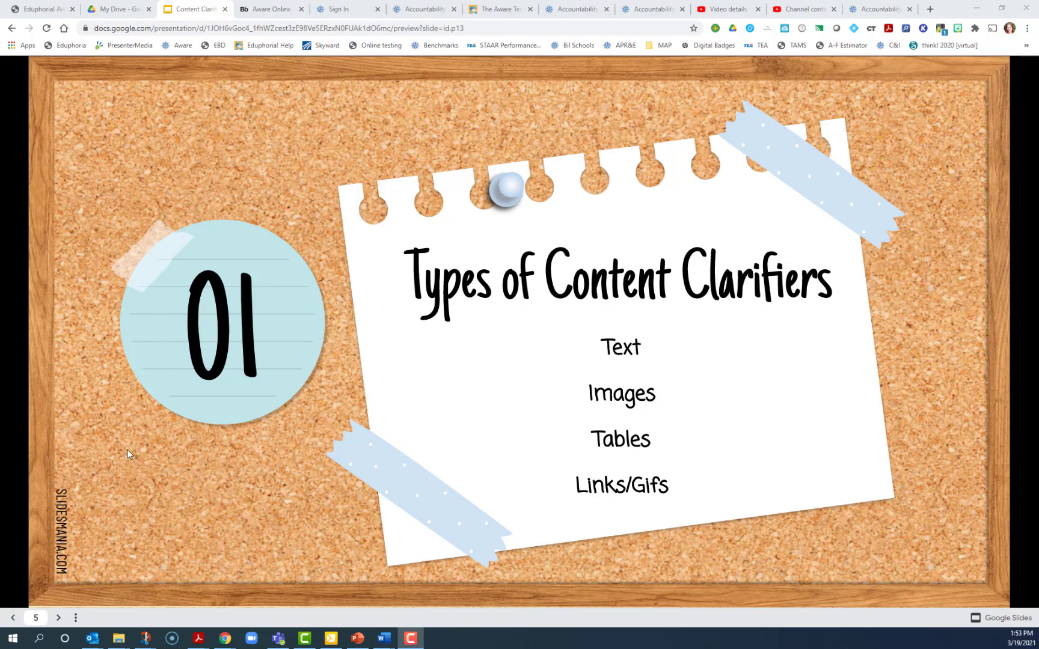
Advance the slideshow past the clarifier-type and TEA supports slides to the Available Tests slide
left_click(69, 414)
key("F10")
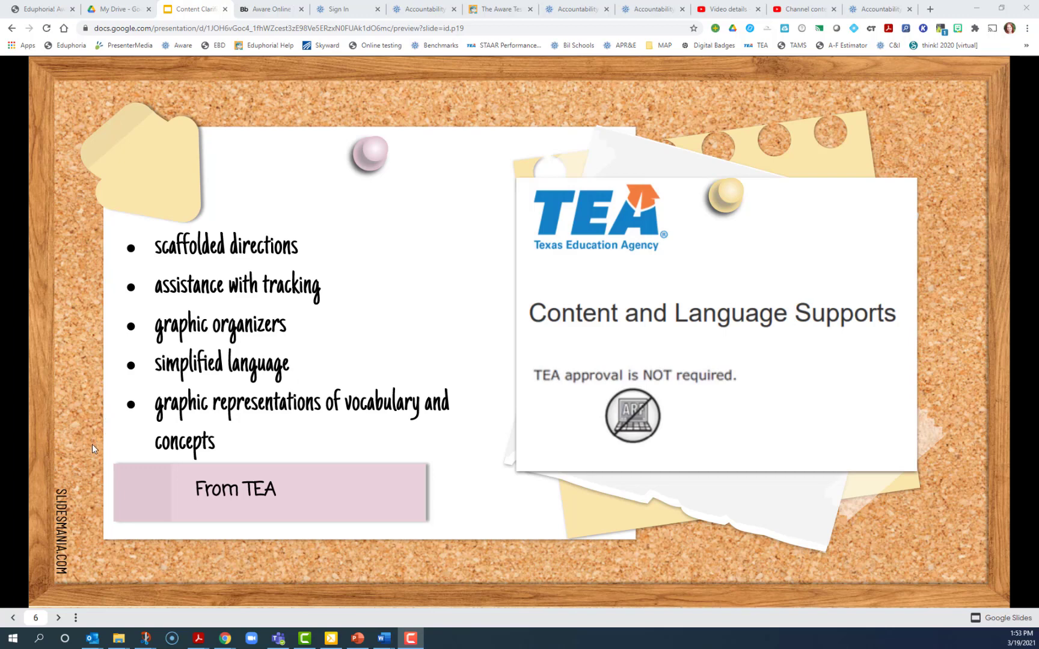
left_click(62, 429)
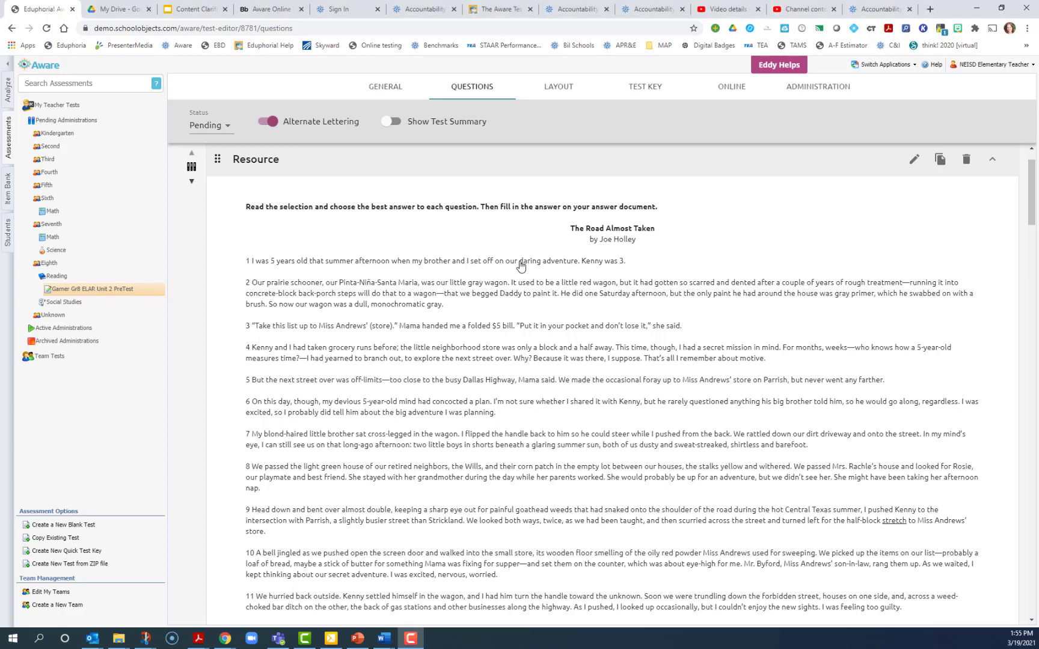
Start a new clarifier on 'daring' in paragraph 1 with the explanation 'exciting'
left_click_drag(520, 263, 541, 265)
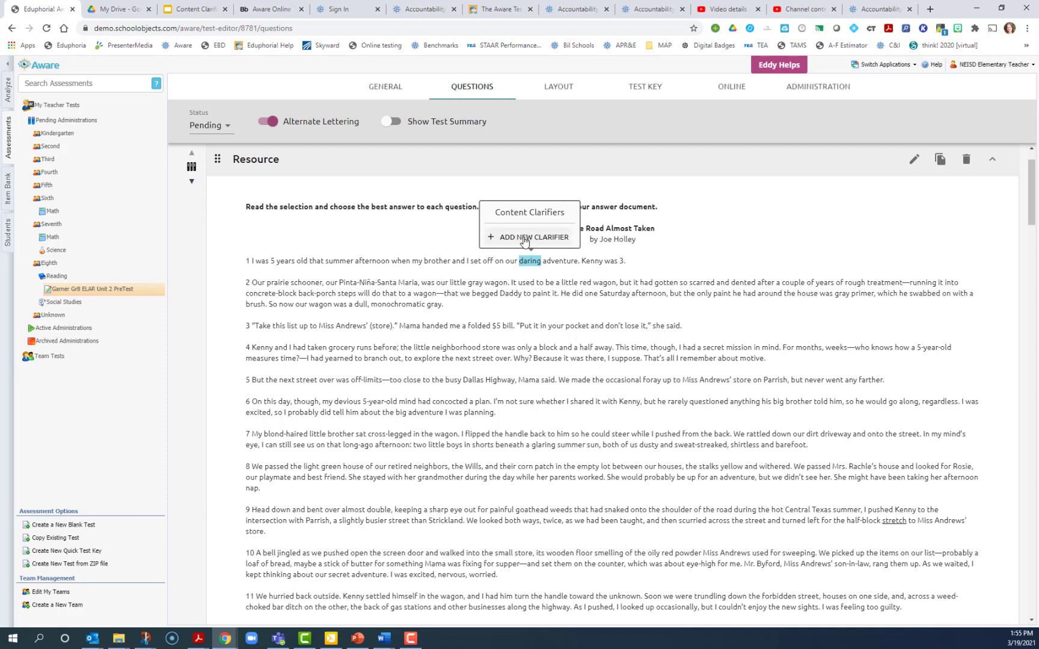
left_click(525, 237)
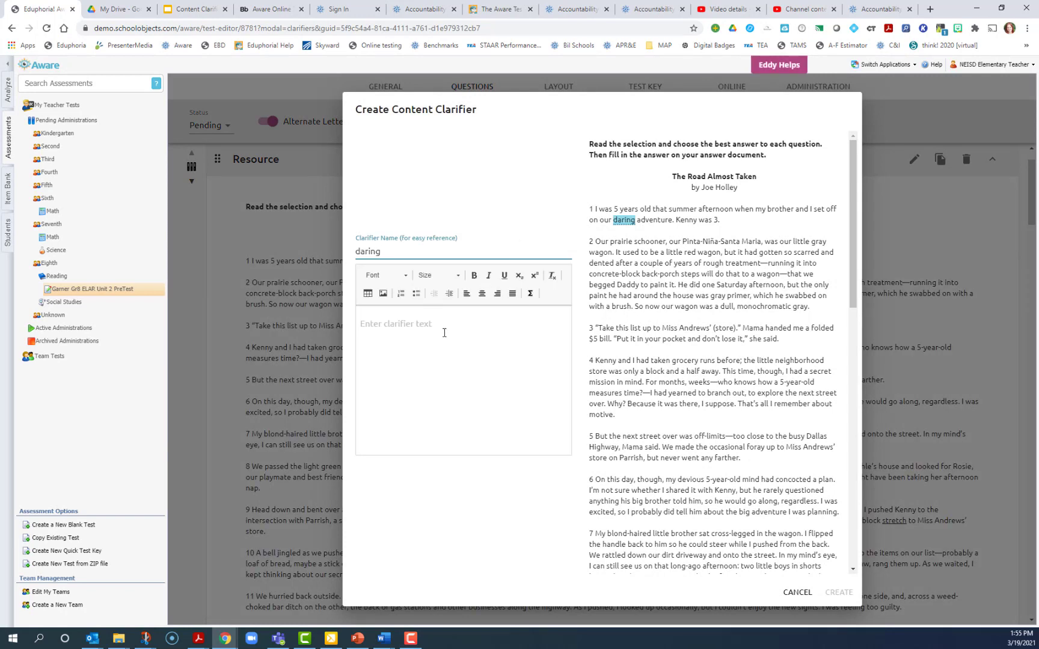
left_click(408, 329)
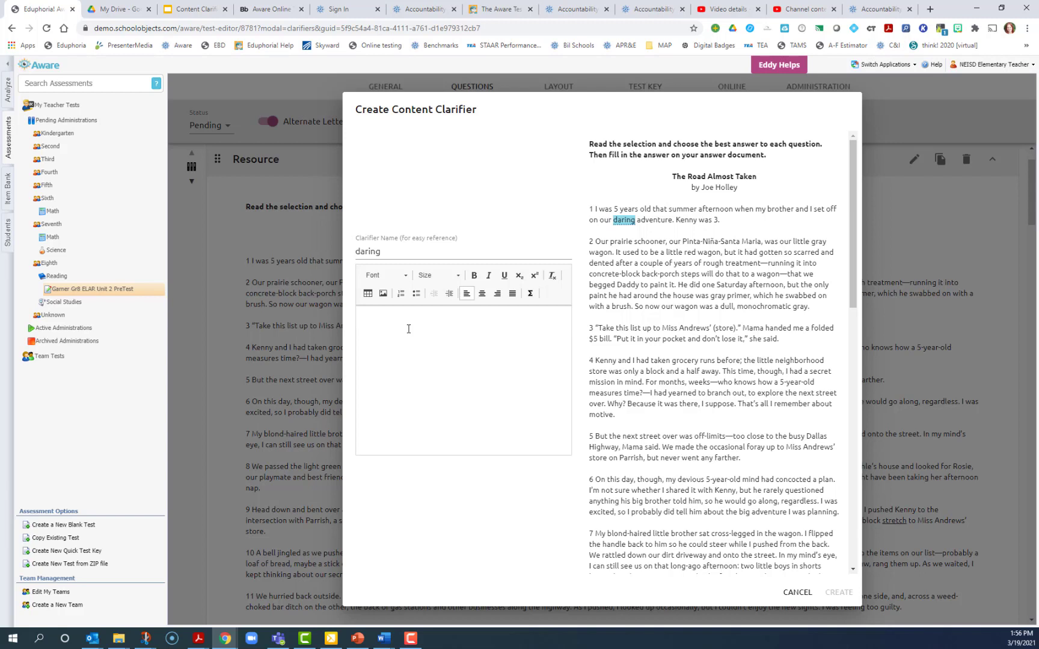
type("exciting")
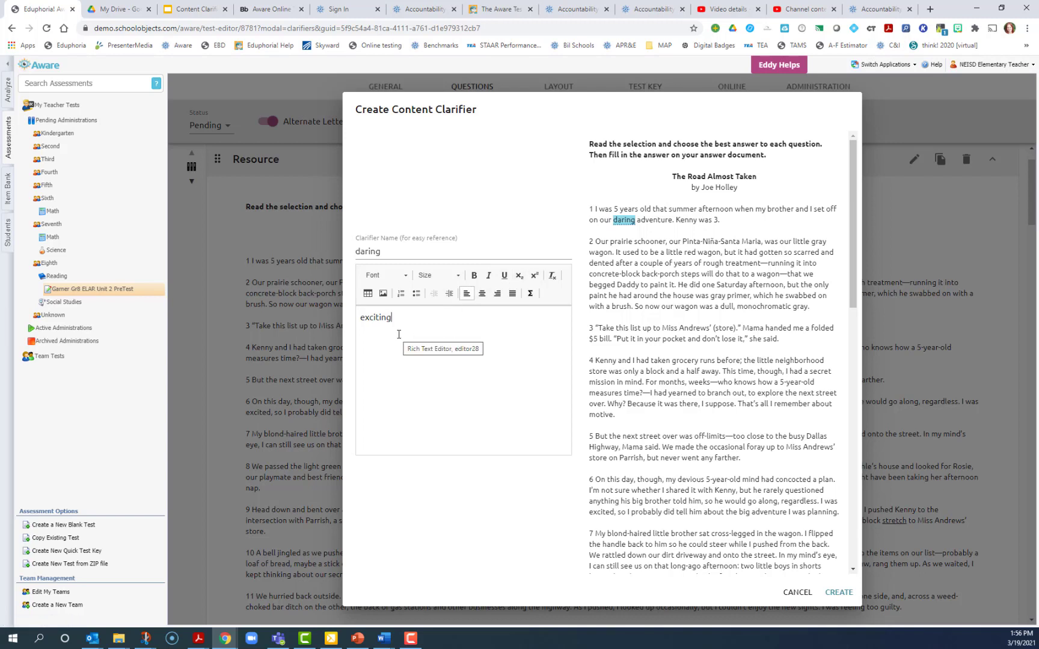
Create the 'daring' clarifier, then reopen it, confirm it reads 'exciting', and update it
left_click(837, 593)
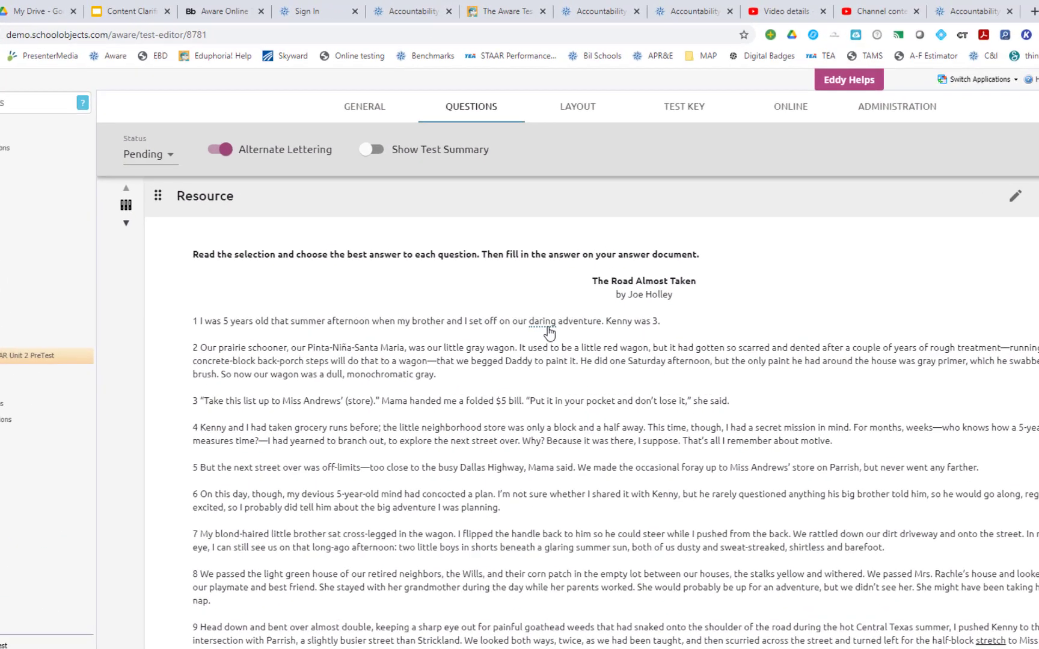
mouse_move(544, 323)
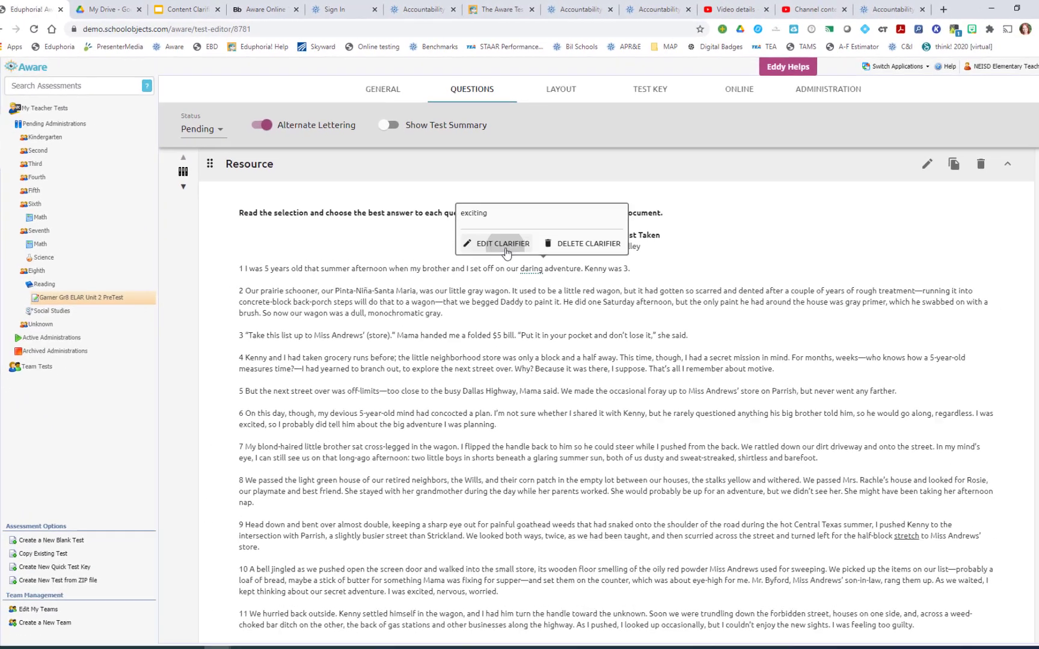
left_click(518, 348)
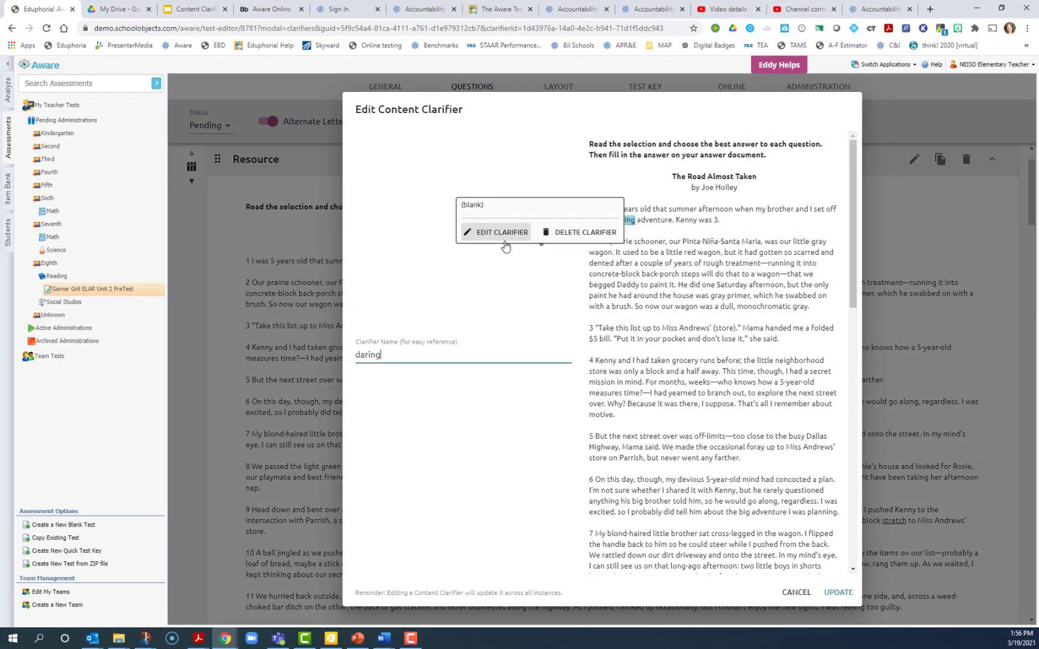
left_click(401, 320)
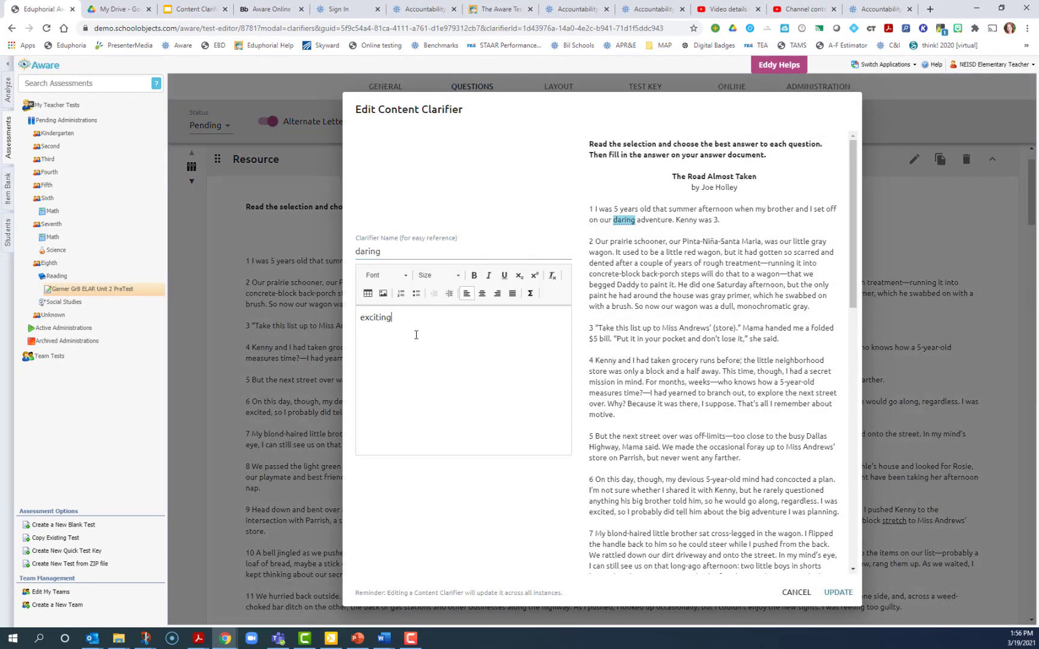
left_click(837, 594)
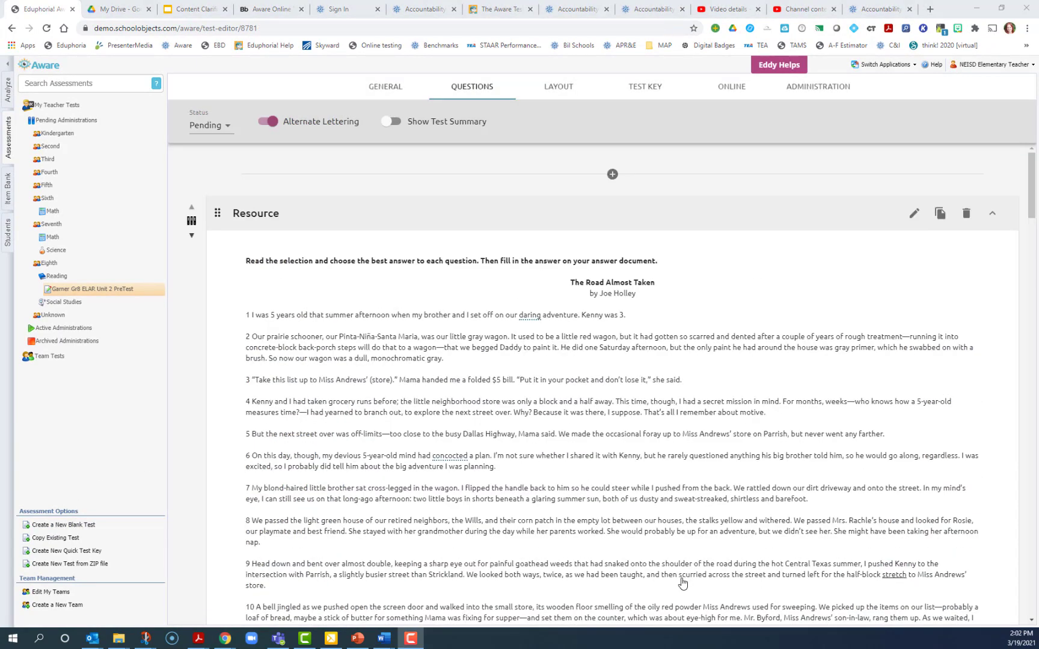
Select 'scurried' in paragraph 9 and create a clarifier reading 'ran quickly'
left_click_drag(679, 582, 688, 582)
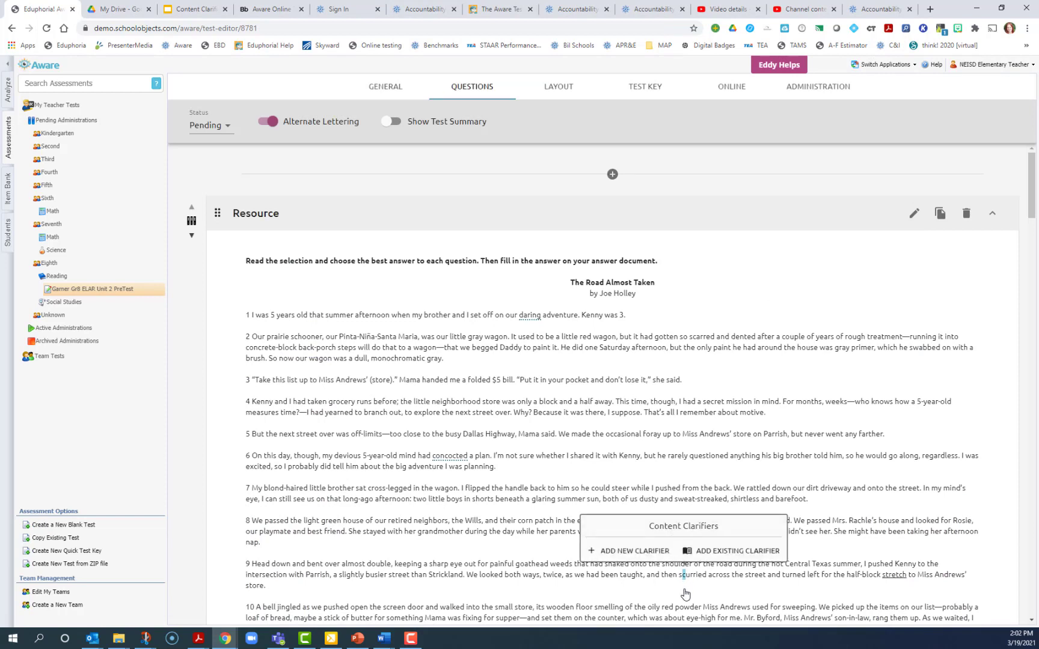
left_click(773, 186)
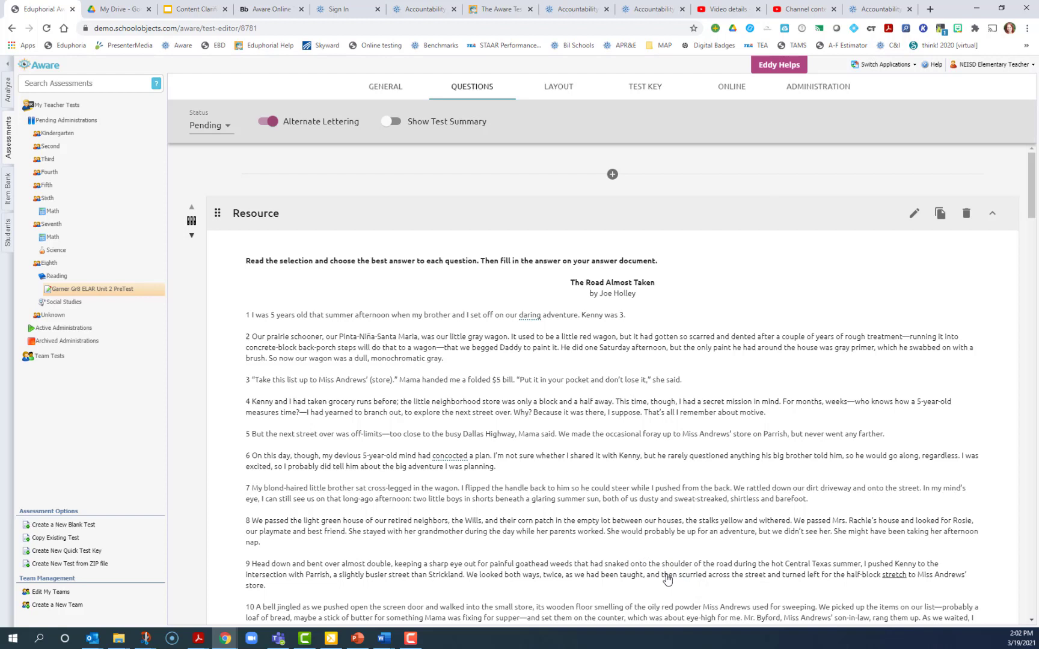
left_click_drag(676, 580, 707, 581)
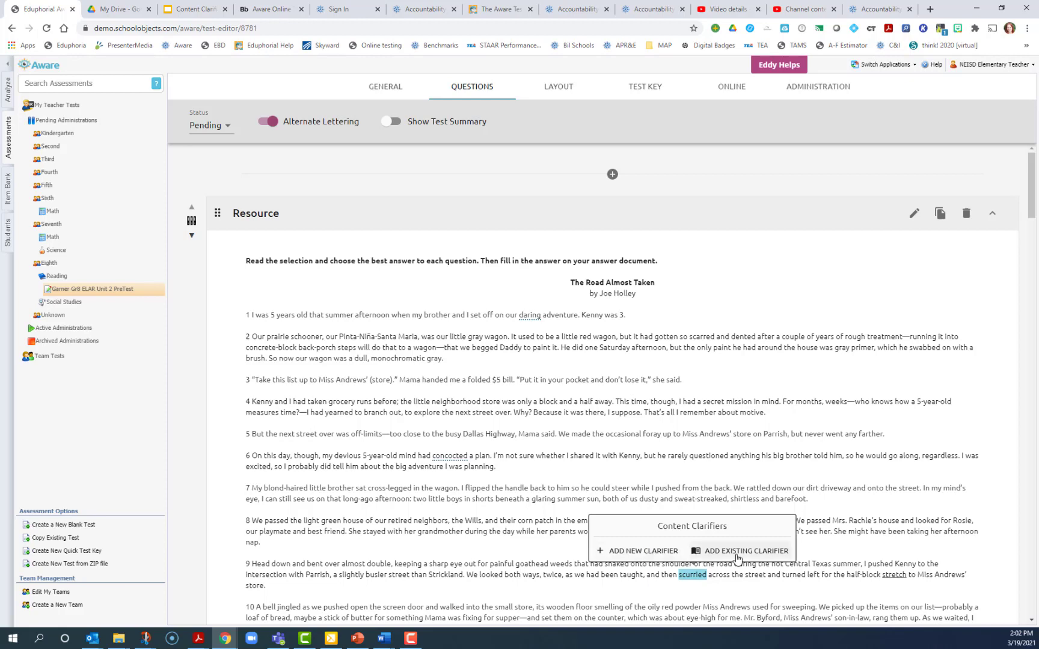
left_click(641, 551)
left_click(435, 348)
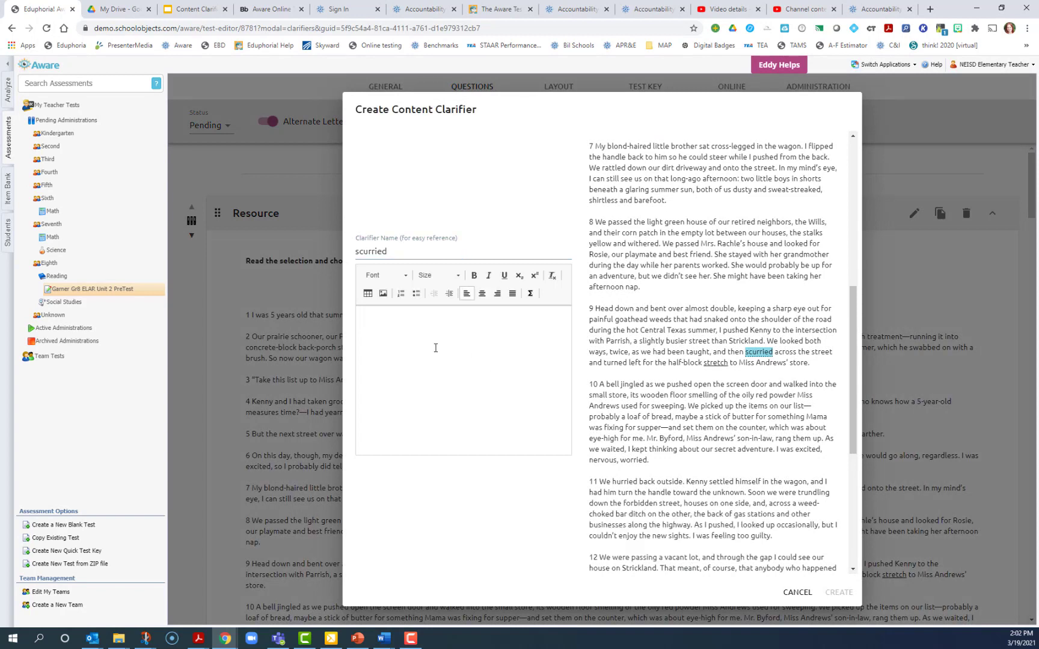
type("ran quickly")
left_click(834, 592)
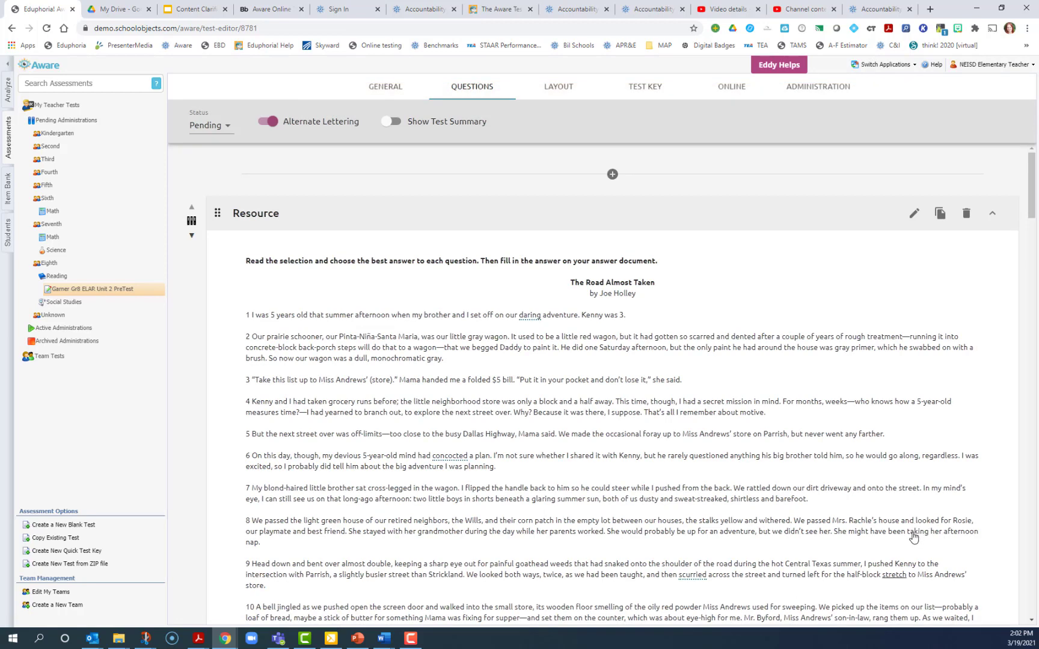
Attach the existing 'scurried' clarifier to 'hurried' in paragraph 11, then check both words show it
scroll(913, 537, "down", 4)
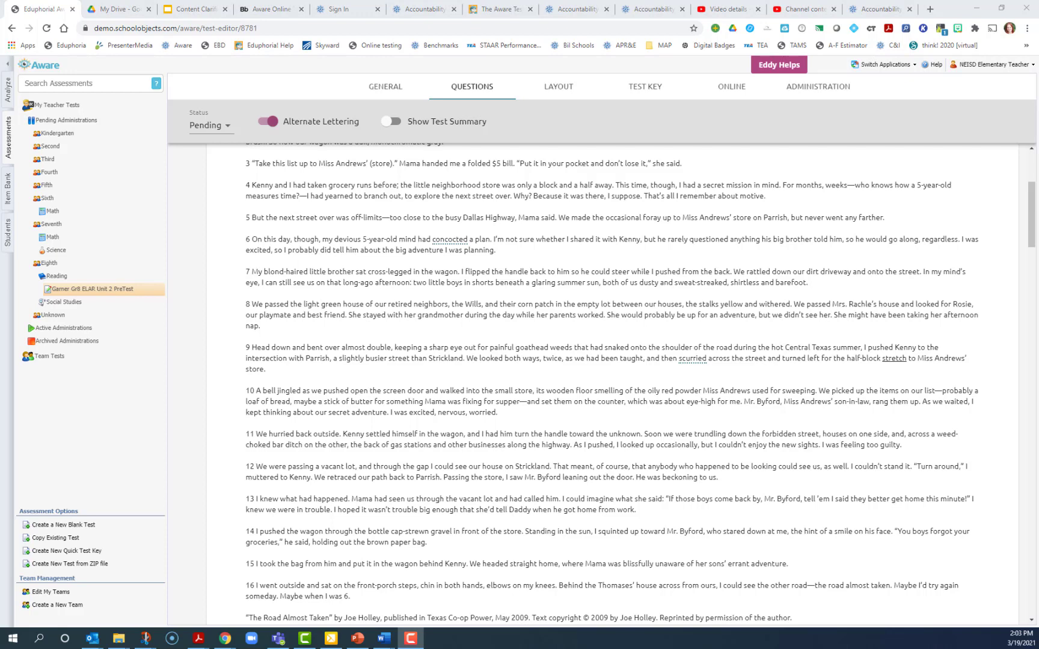
left_click_drag(269, 438, 294, 439)
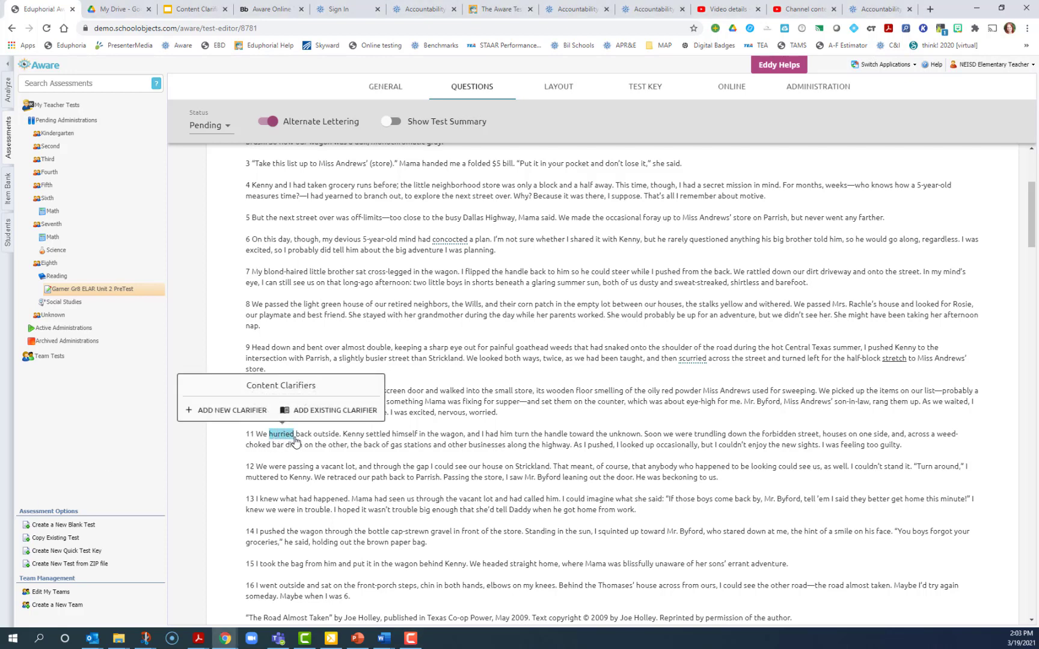
left_click(320, 412)
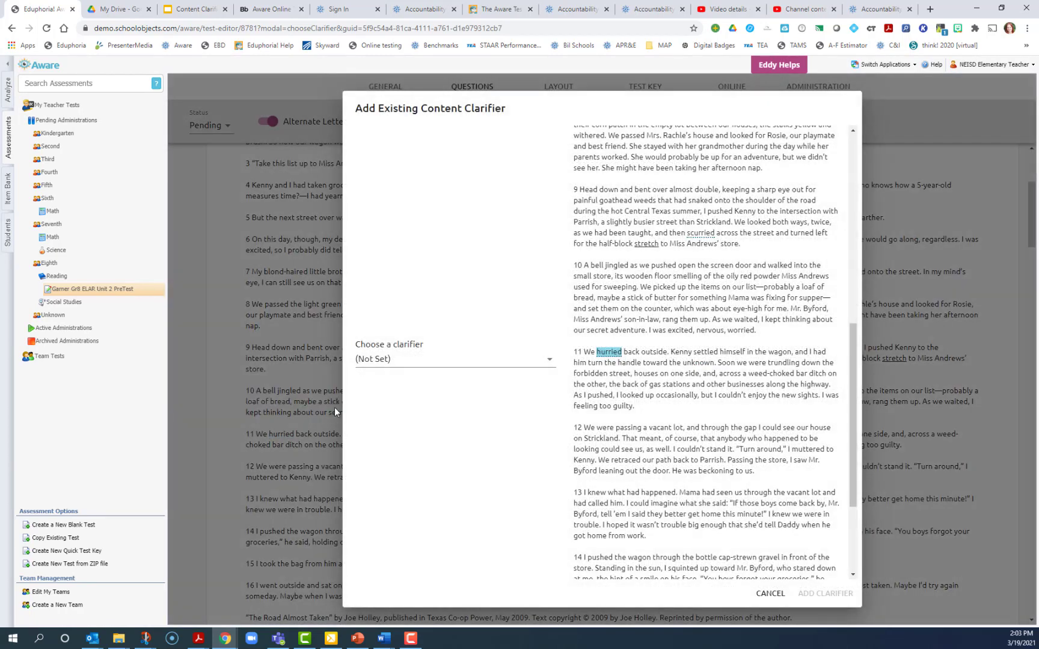
left_click(390, 363)
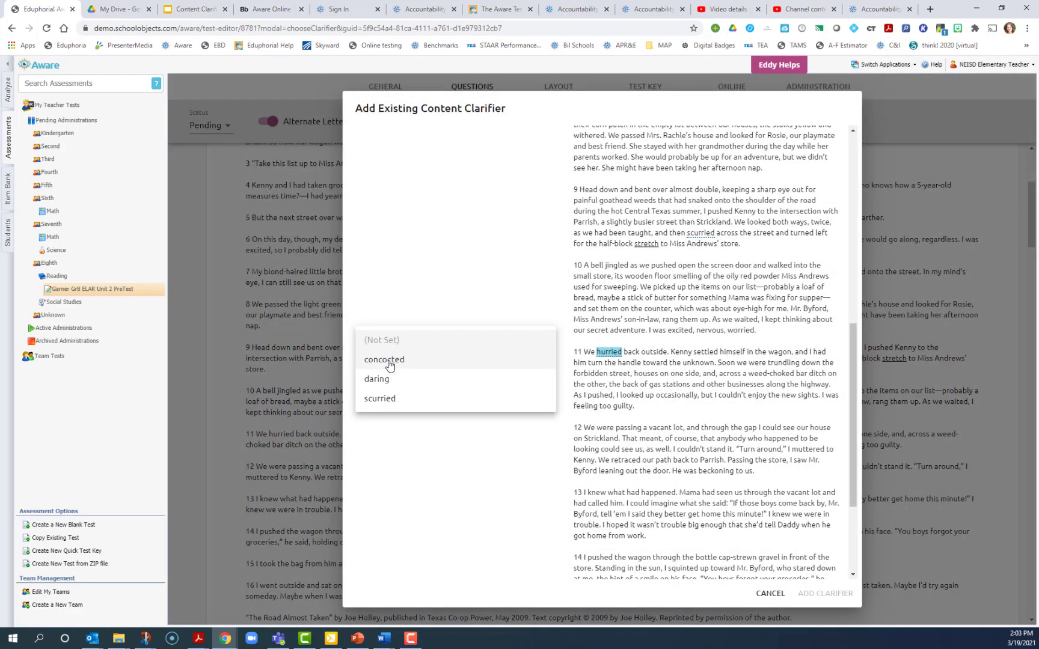
left_click(387, 400)
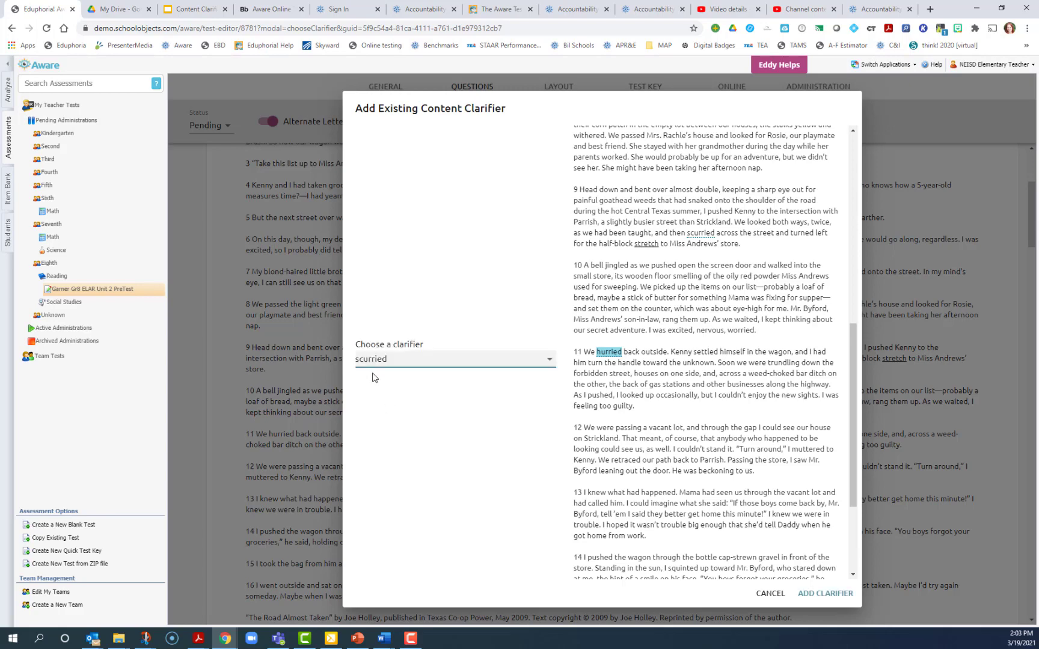
left_click(815, 595)
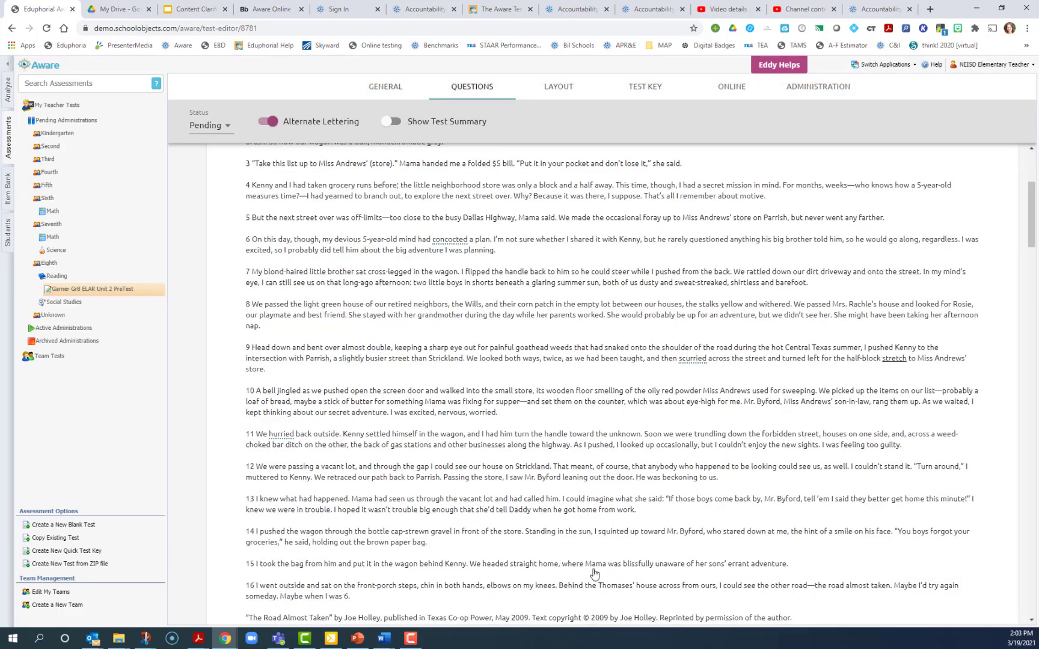
left_click(291, 440)
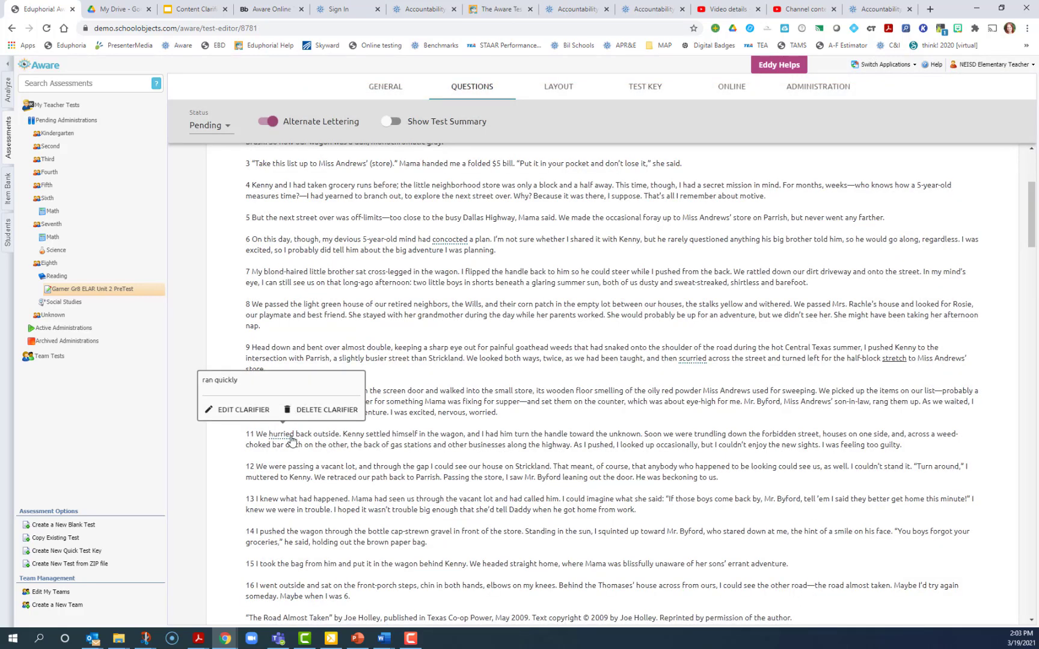
left_click(692, 362)
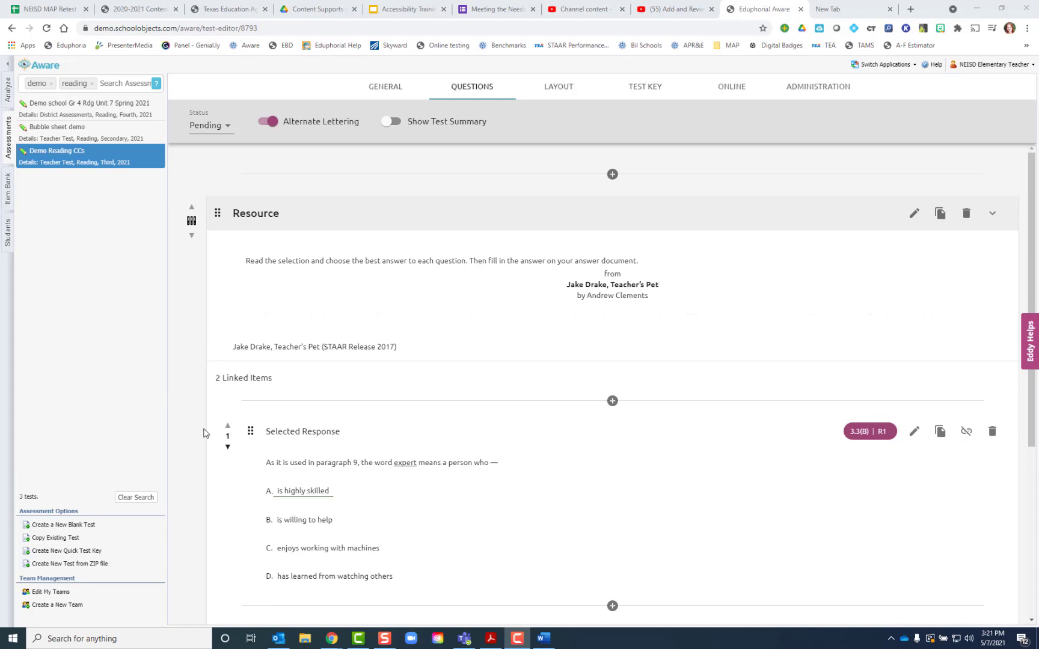
Create an 'As' clarifier on the first question's opening word using pasted explanation text
double_click(269, 464)
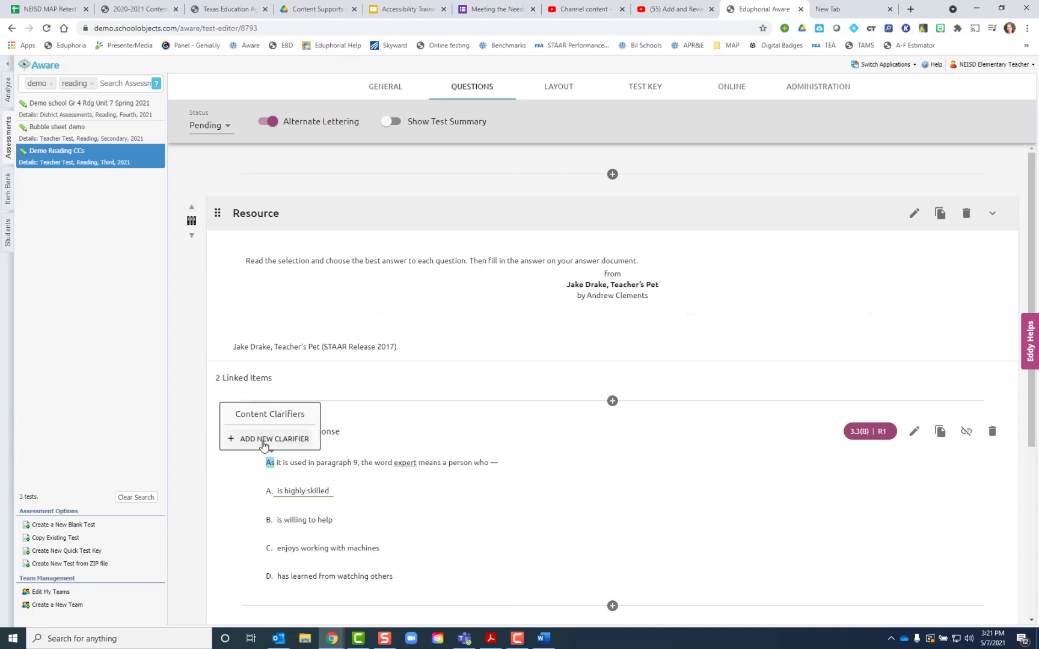
left_click(263, 439)
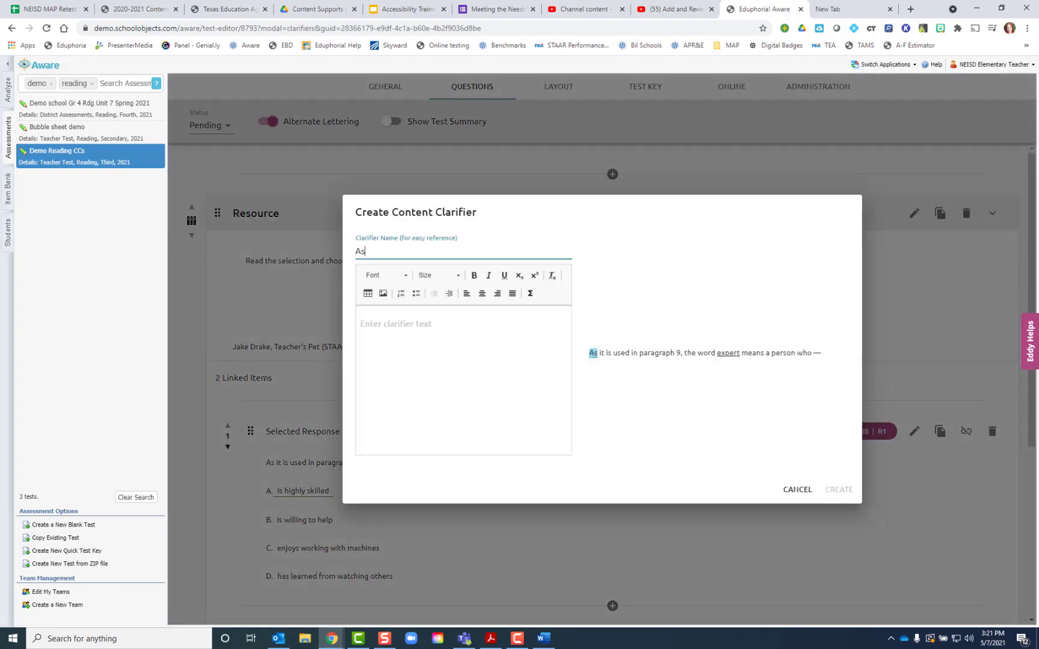
key("alt+Tab")
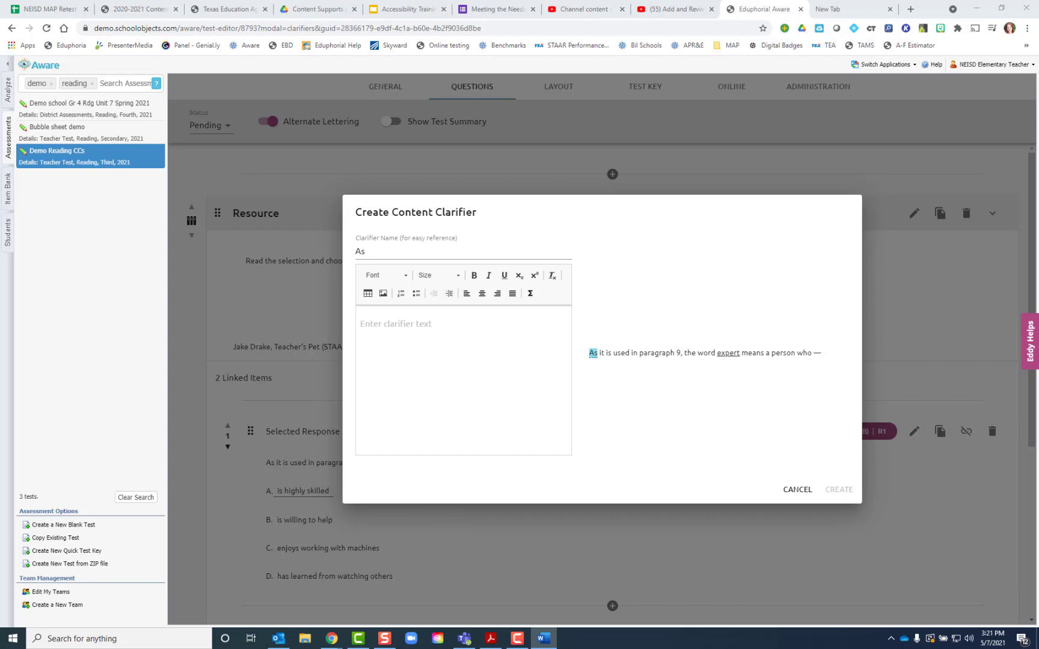
left_click(429, 332)
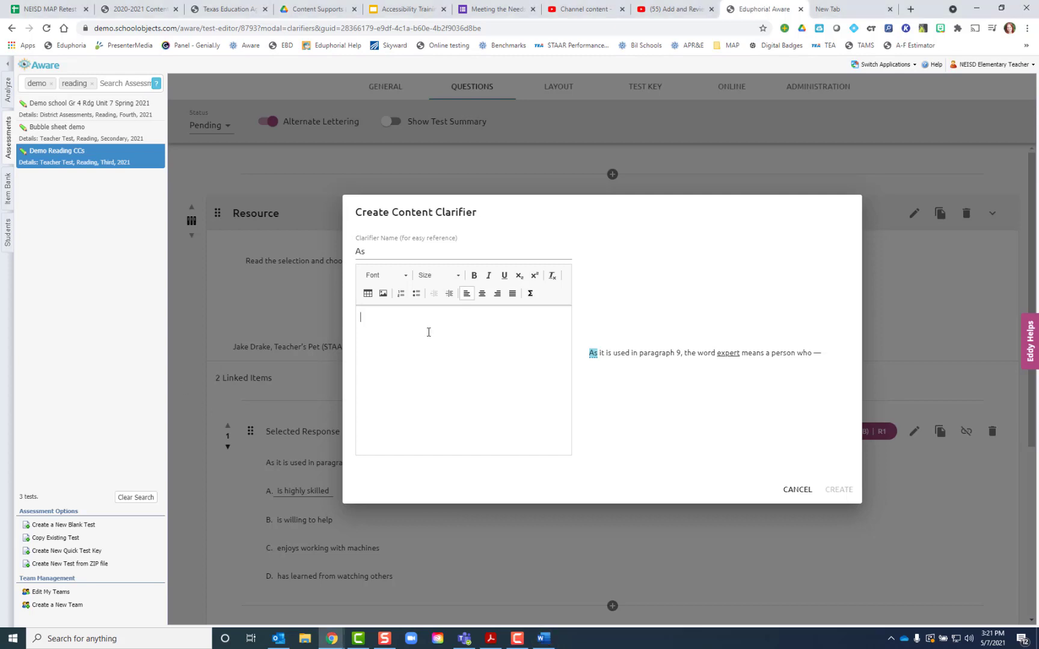
key("ctrl+v")
left_click(838, 490)
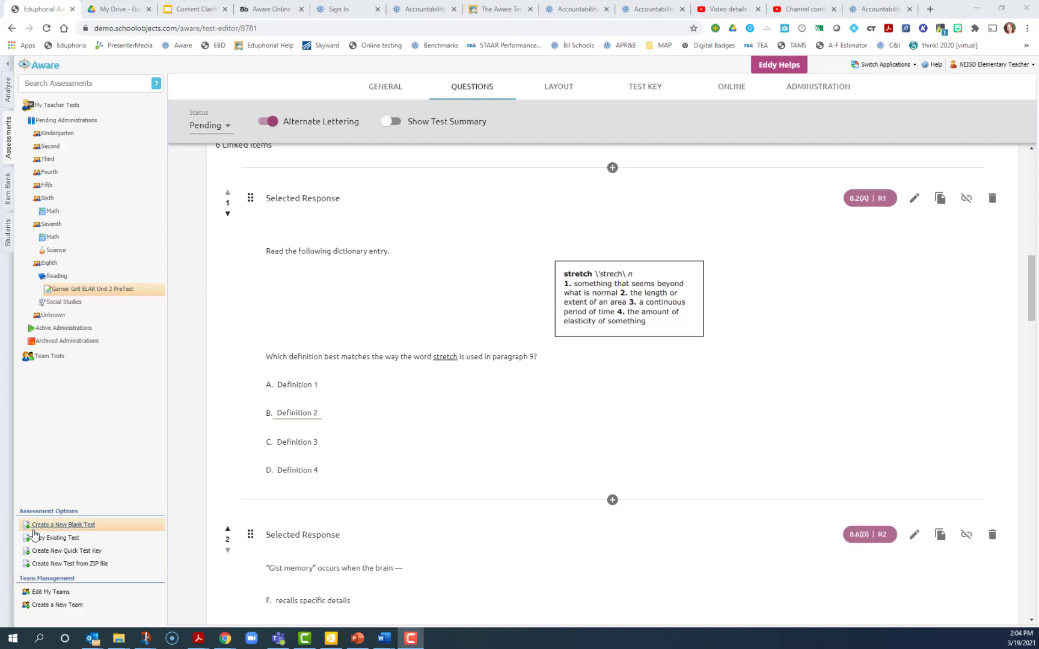
Create a clarifier on 'paragraph 9' in the stretch question containing the pasted paragraph 9 text
scroll(535, 357, "up", 1)
left_click_drag(492, 412, 535, 412)
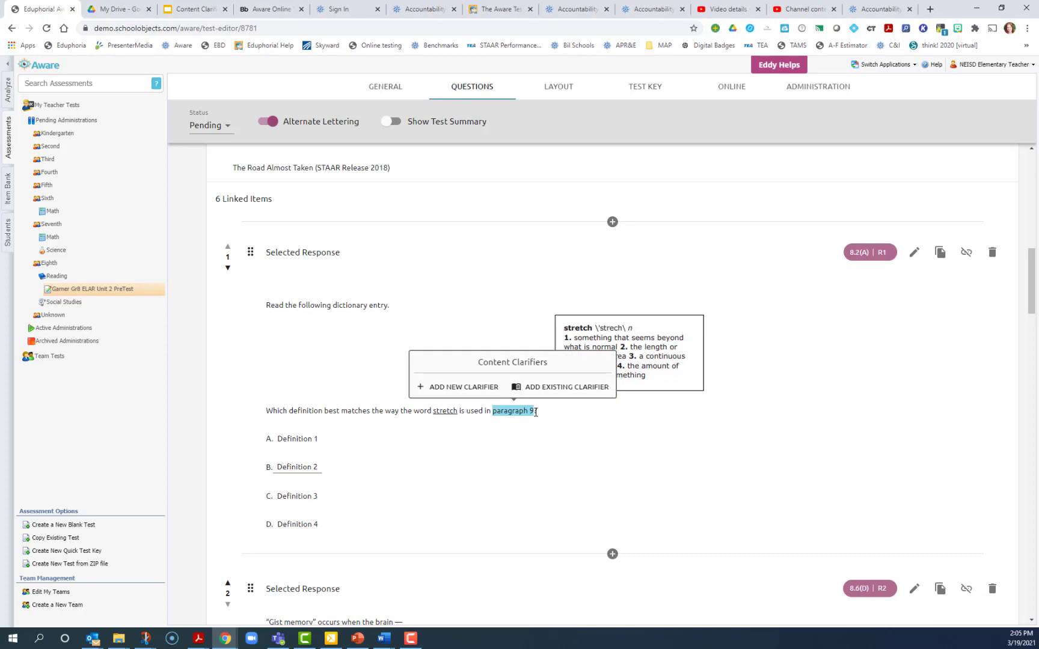
left_click(468, 389)
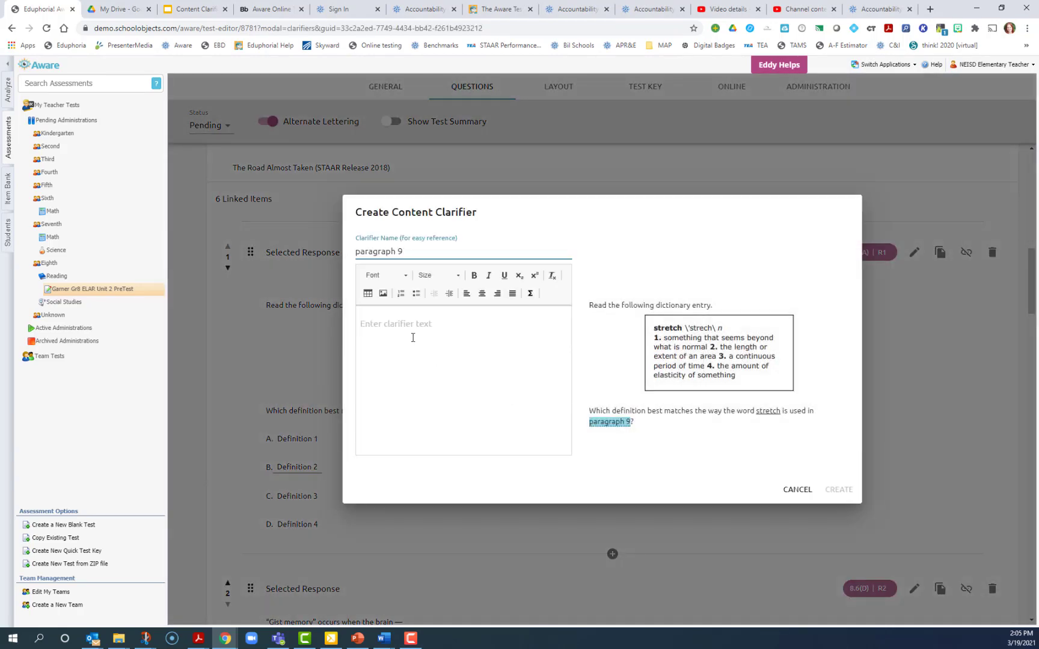
left_click(411, 336)
type("9 Head down and bent over almost double, keeping a sharp eye out for painful goathead weeds that had snaked onto the shoulder of the road during the hot Central Texas summer, I pushed Kenny to the intersection with Parrish, a slightly busier street than Strickland. We looked both ways, twice, as we had been taught, and then scurried across the street and turned left for the half-block stretch to Miss Andrews’ store.")
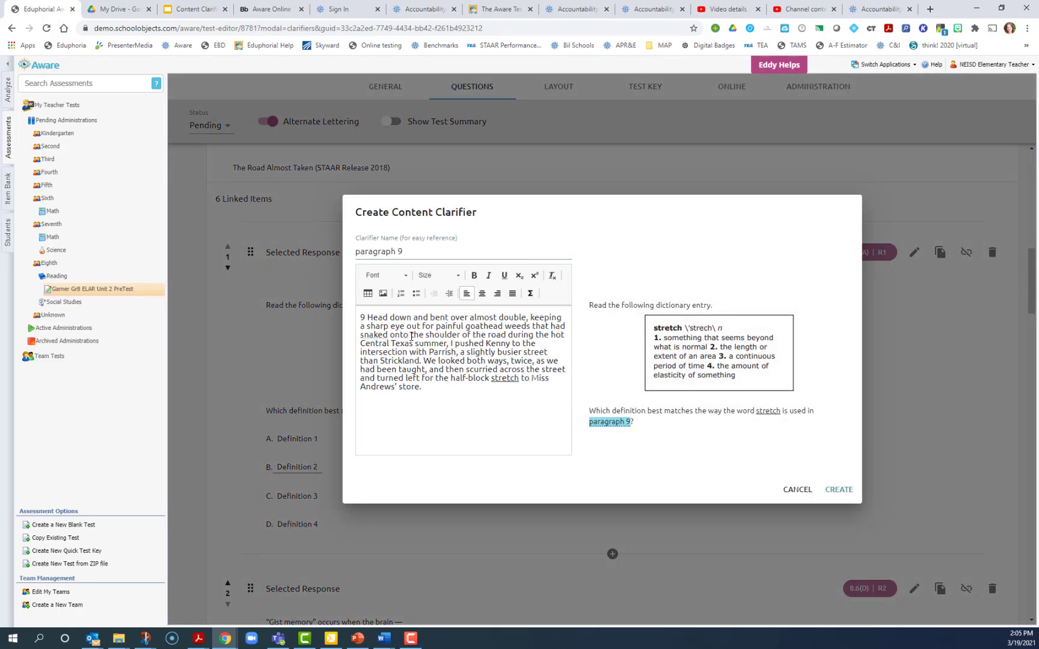
left_click(839, 489)
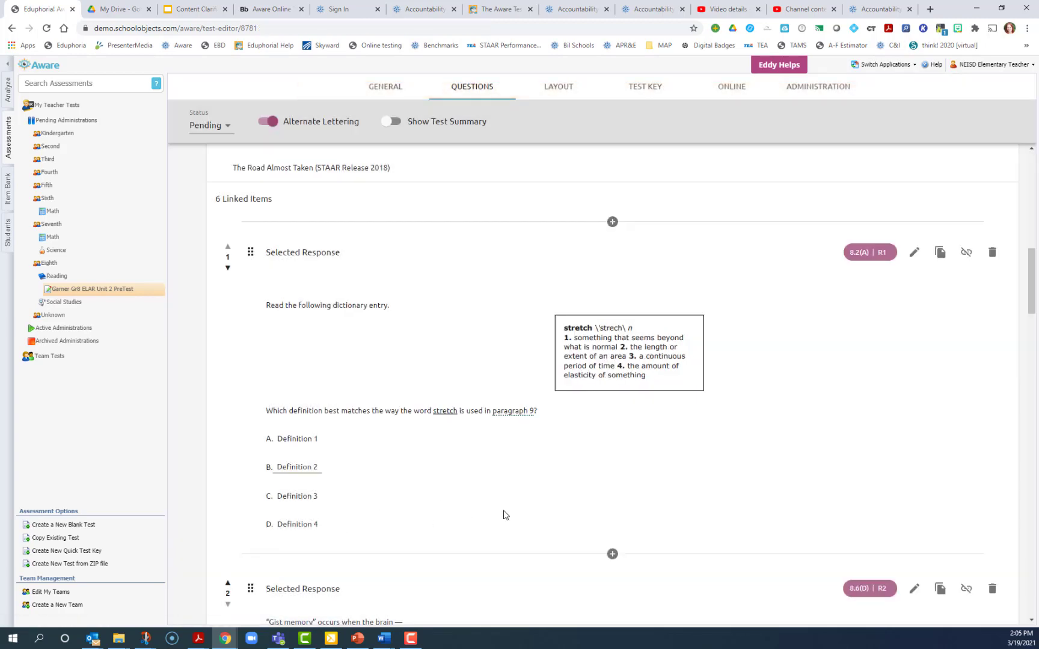
mouse_move(506, 412)
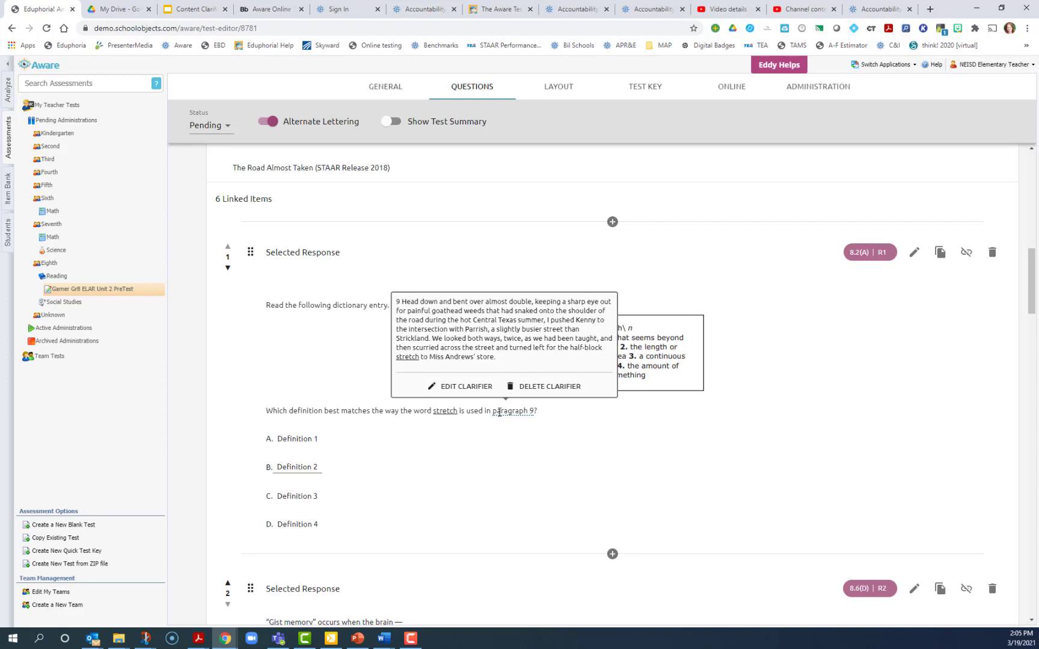
scroll(630, 341, "up", 10)
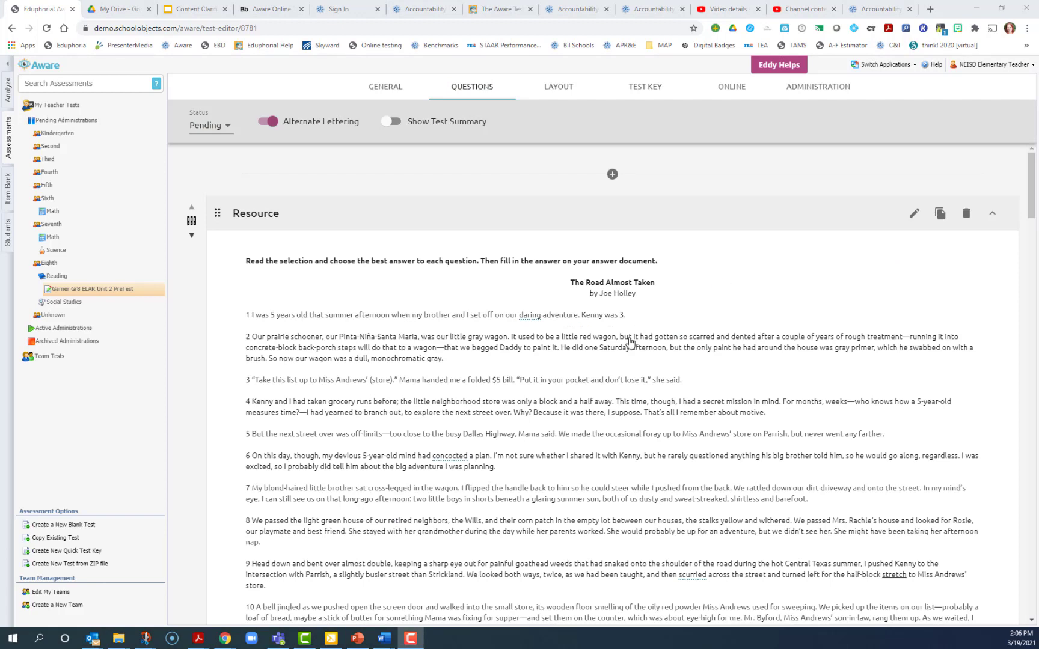
left_click_drag(562, 337, 617, 344)
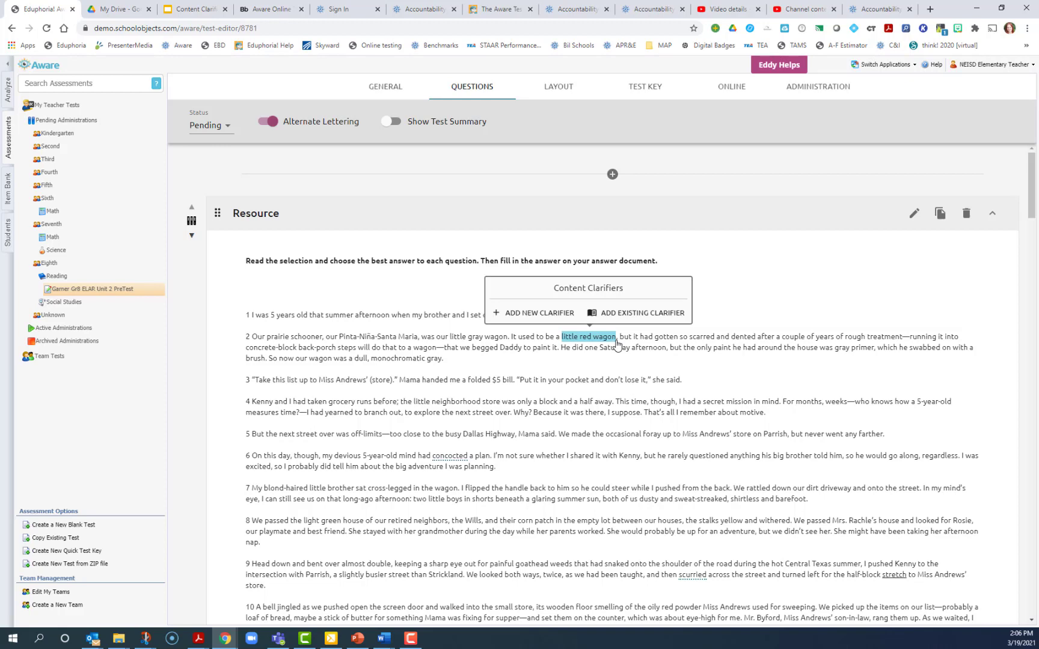
Create a 'little red wagon' clarifier holding red wagon.jpg from the Content Clarifiers folder
left_click(546, 318)
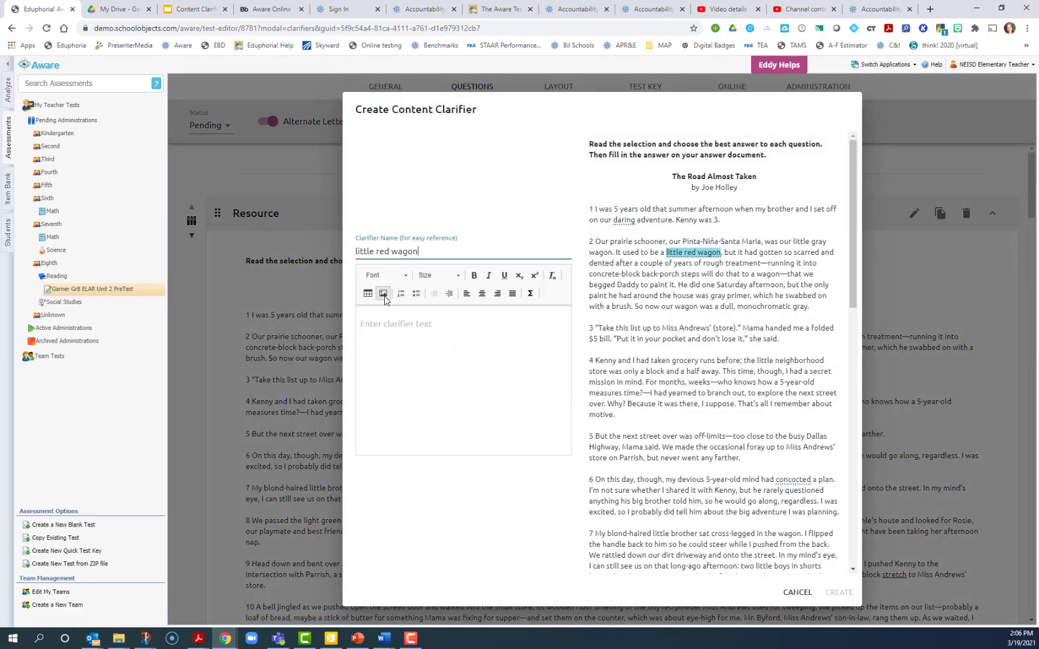
left_click(382, 295)
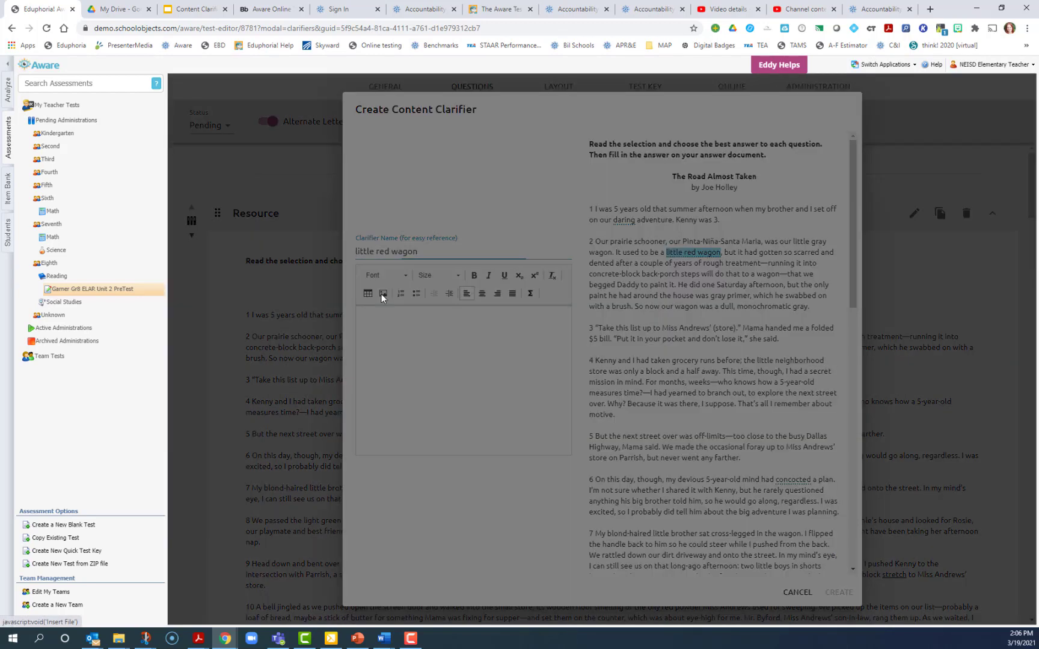
left_click(519, 331)
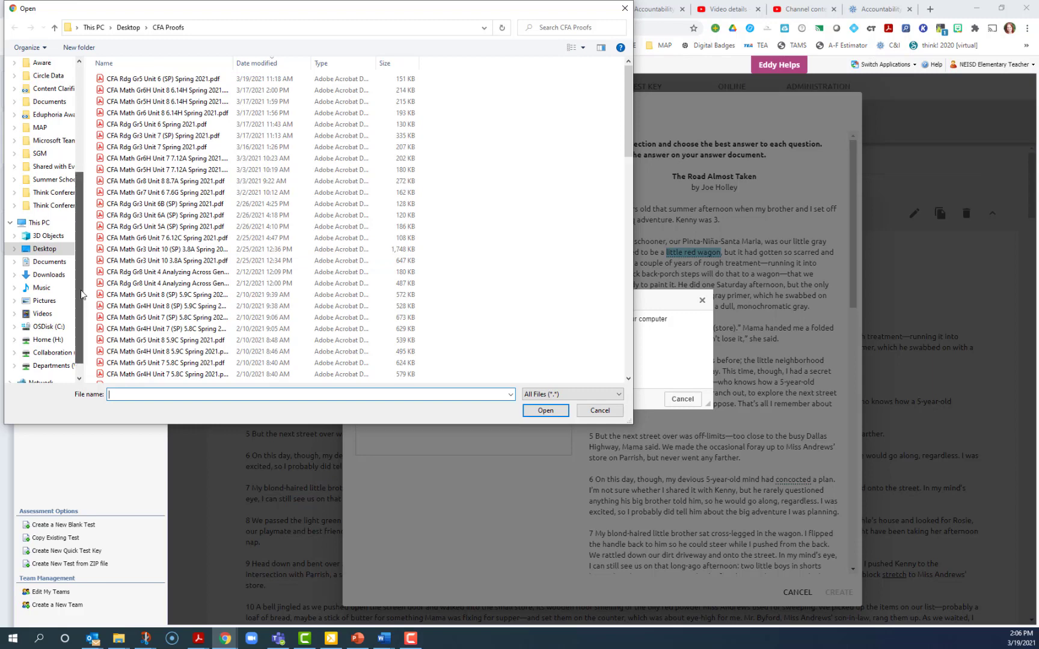
scroll(82, 294, "up", 4)
left_click(53, 252)
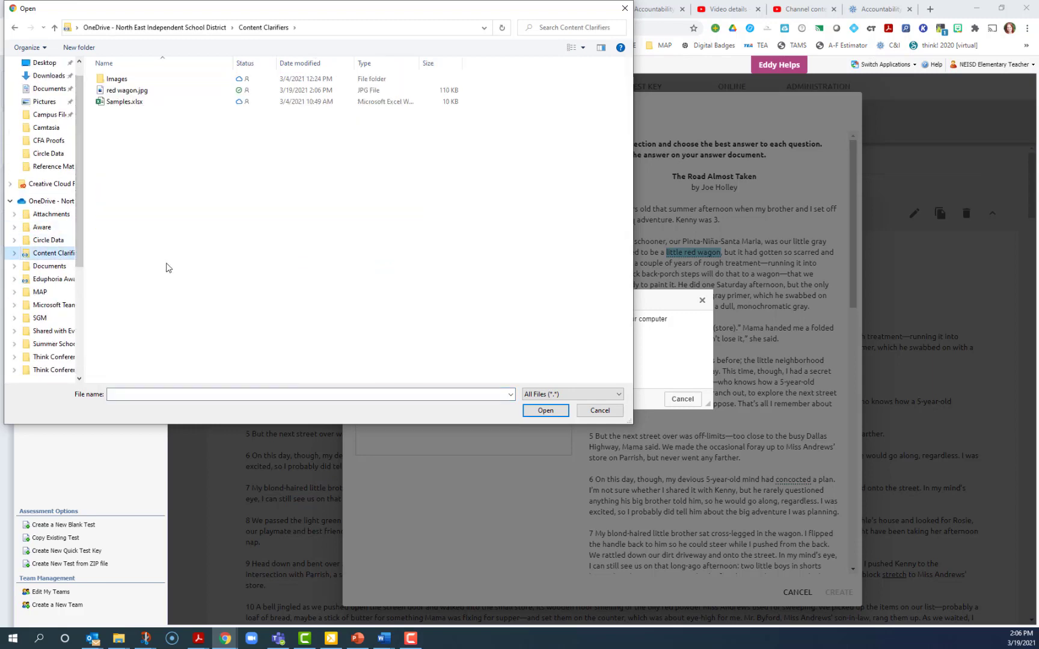
left_click(121, 91)
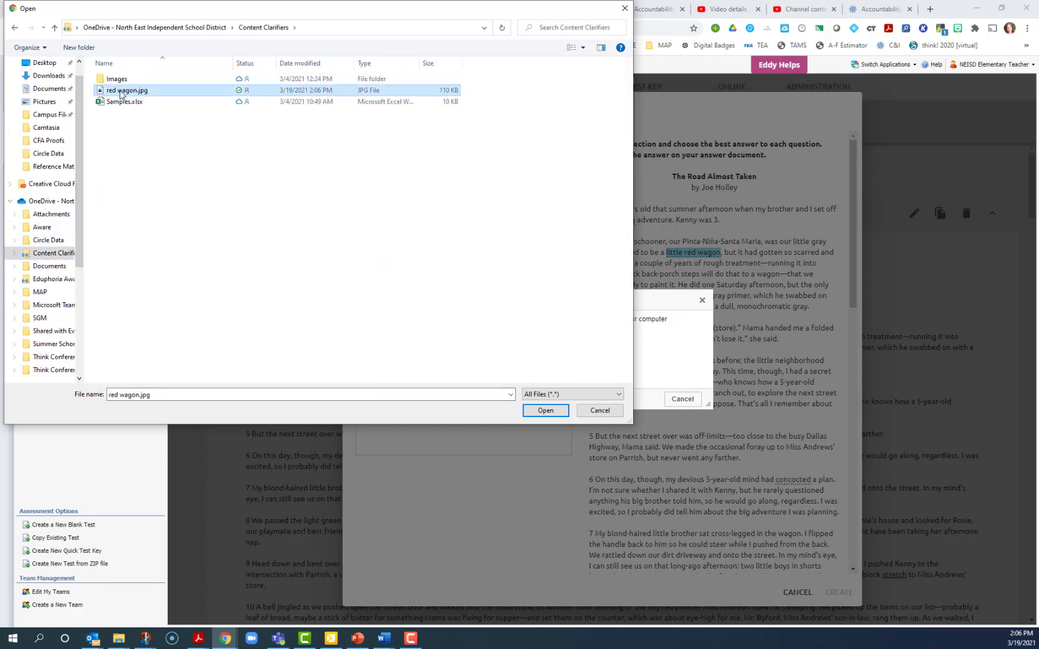
left_click(534, 410)
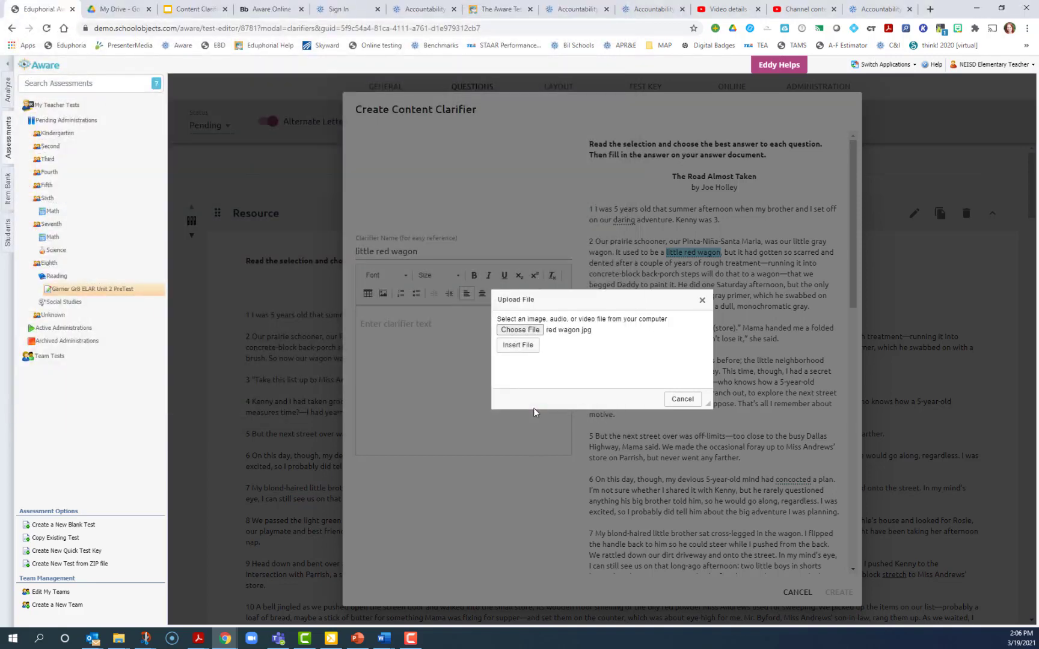
left_click(511, 352)
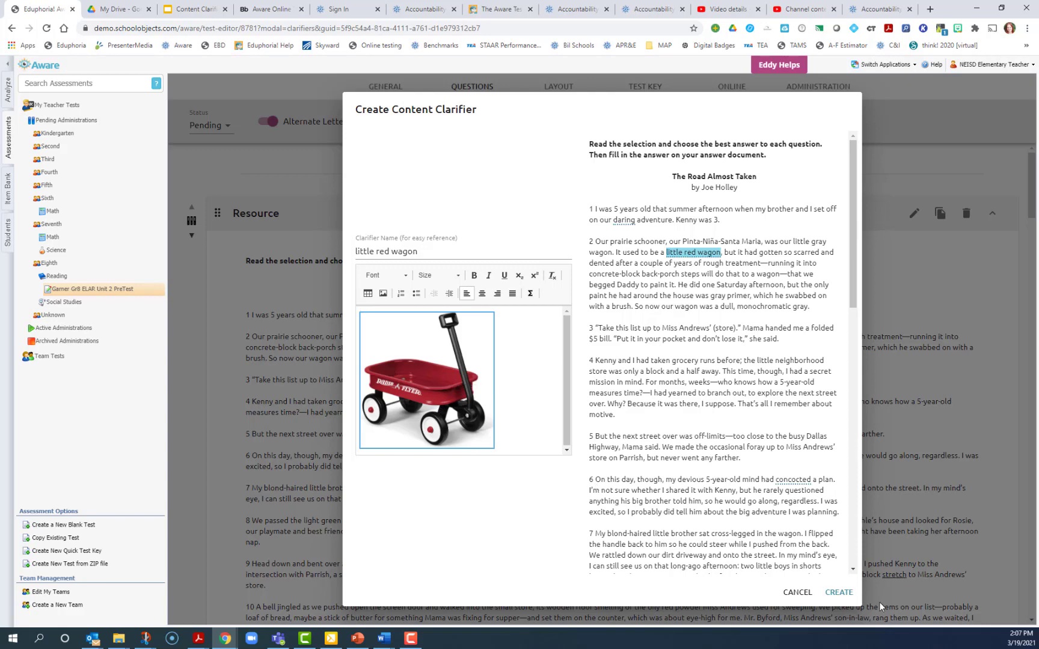
left_click(832, 592)
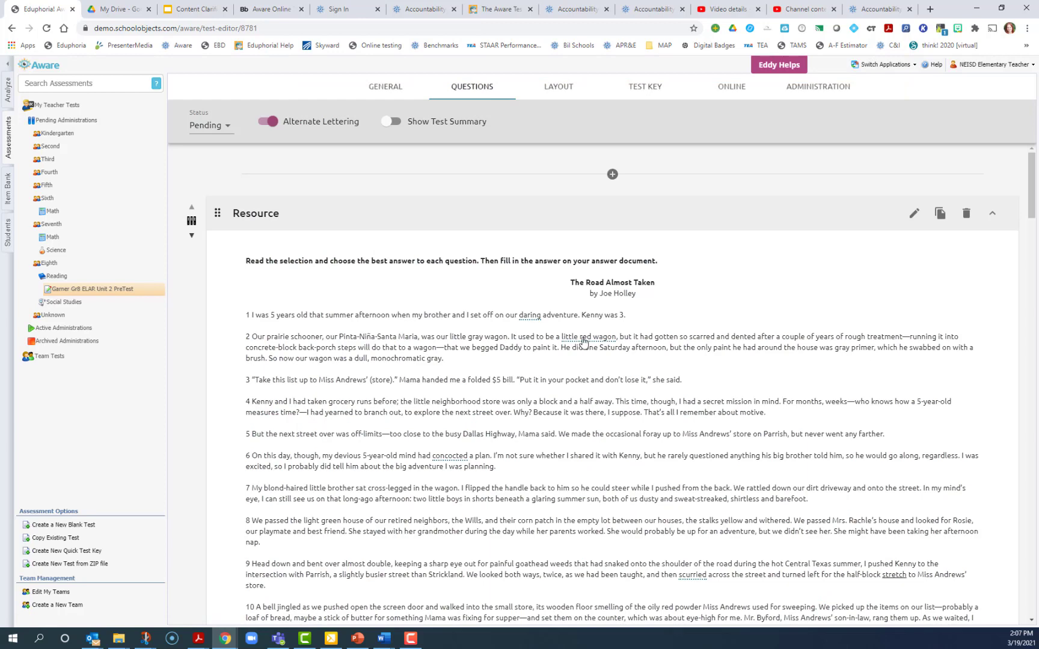
Select 'organize' in question 8's stem and start a new clarifier for it
mouse_move(582, 342)
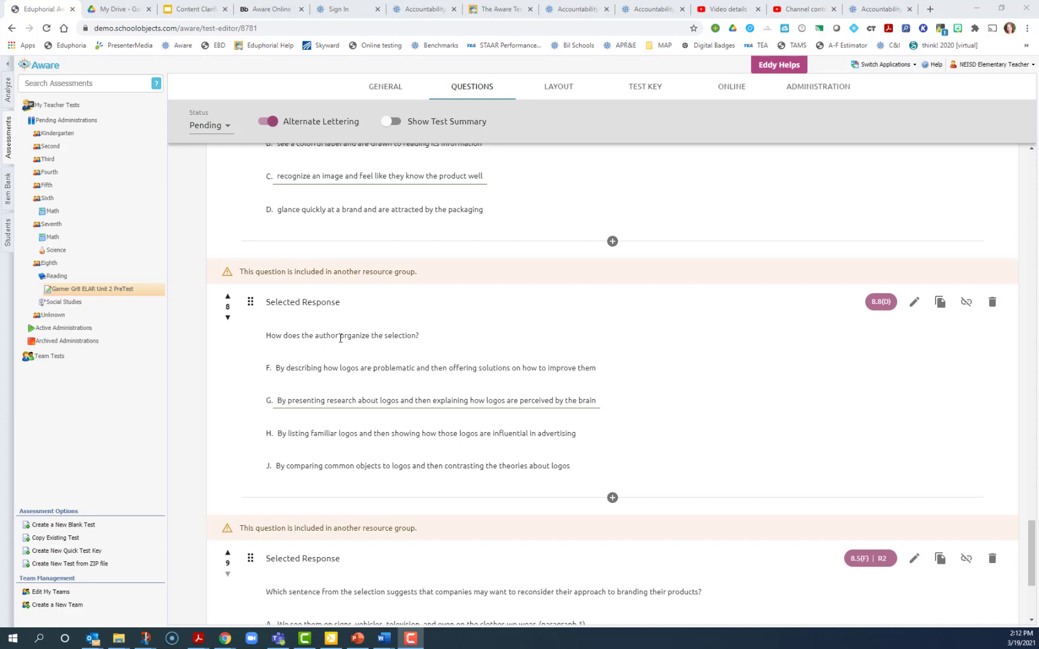
left_click_drag(340, 338, 371, 338)
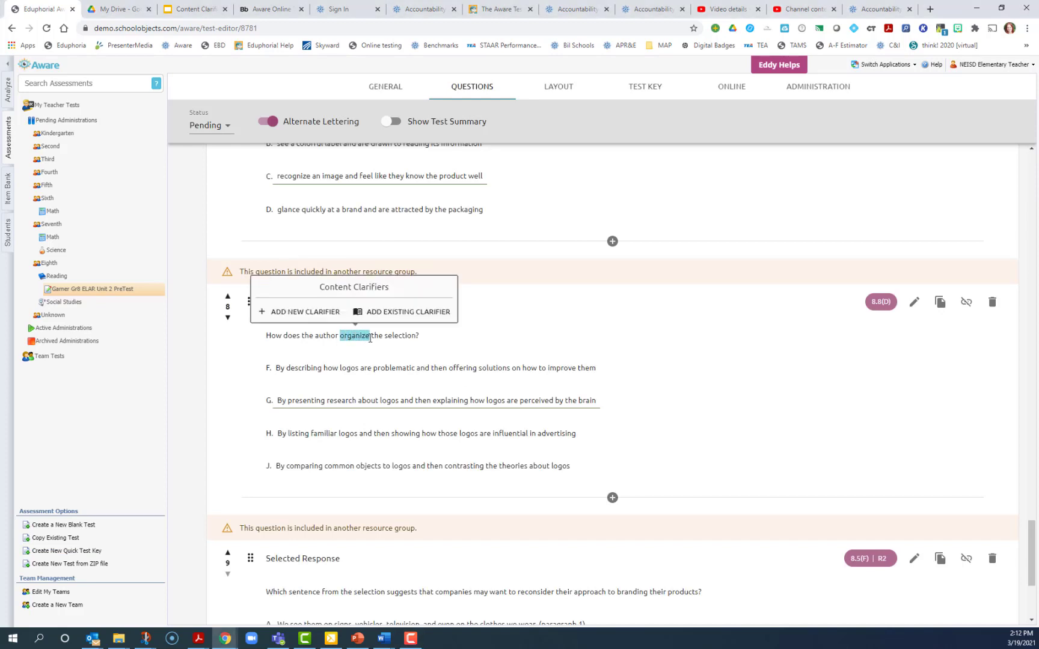
left_click(303, 311)
left_click(429, 332)
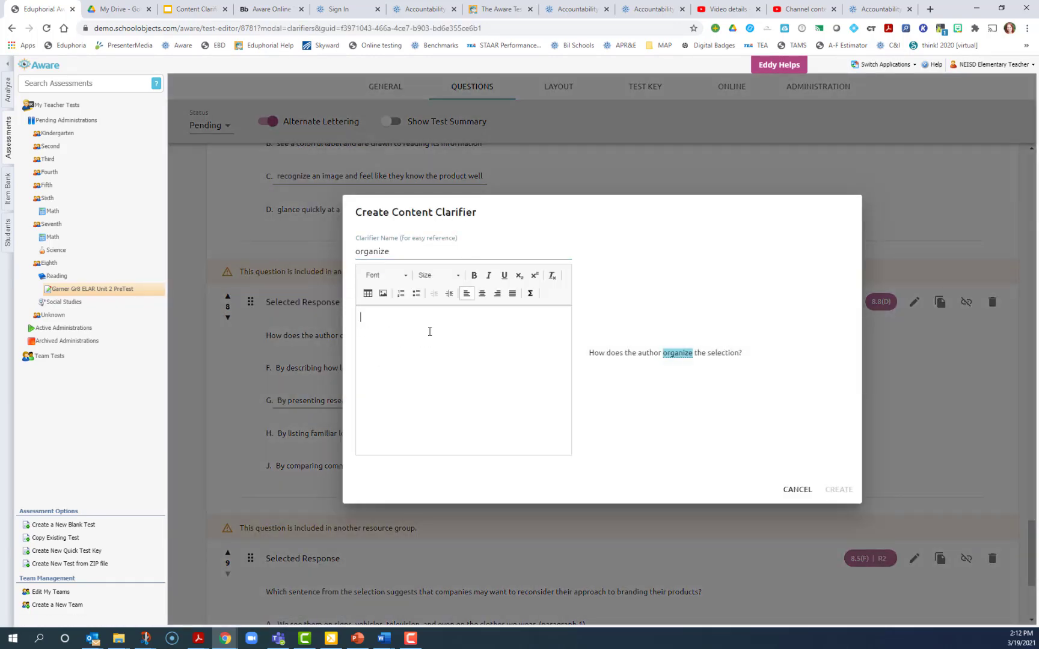
Choose organize.png from the computer and insert it as the clarifier's image
left_click(384, 294)
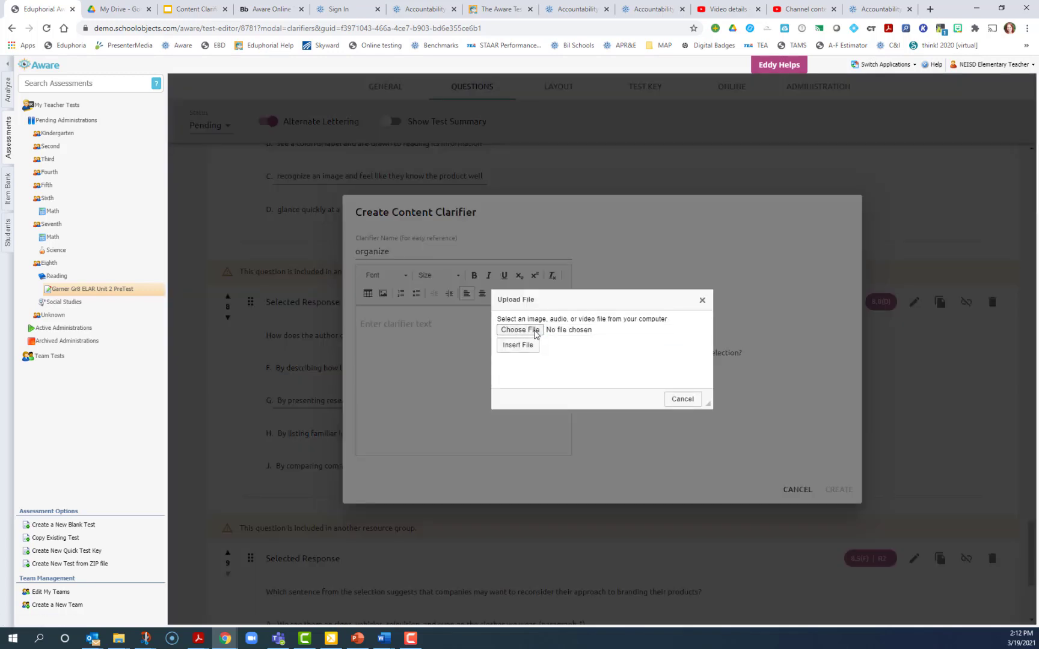
left_click(520, 331)
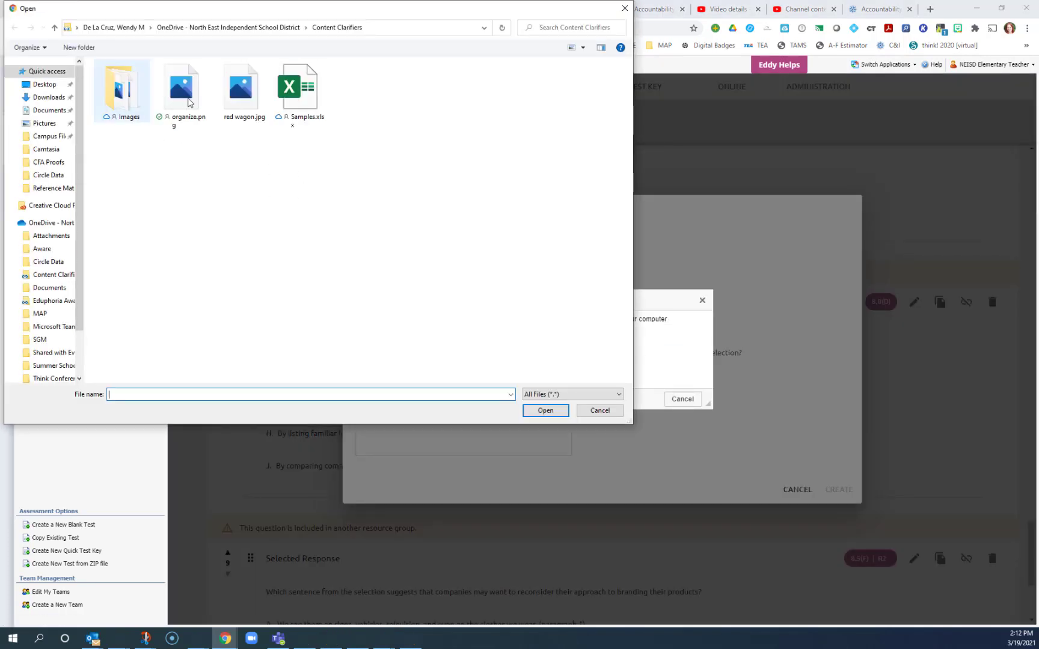
left_click(181, 90)
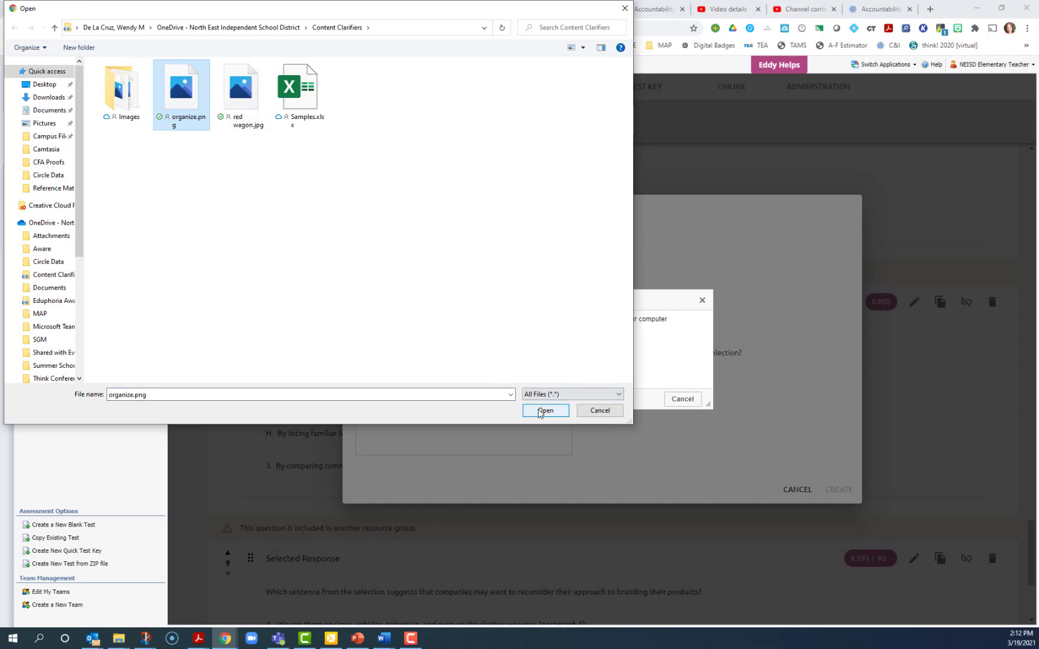
left_click(545, 411)
left_click(521, 348)
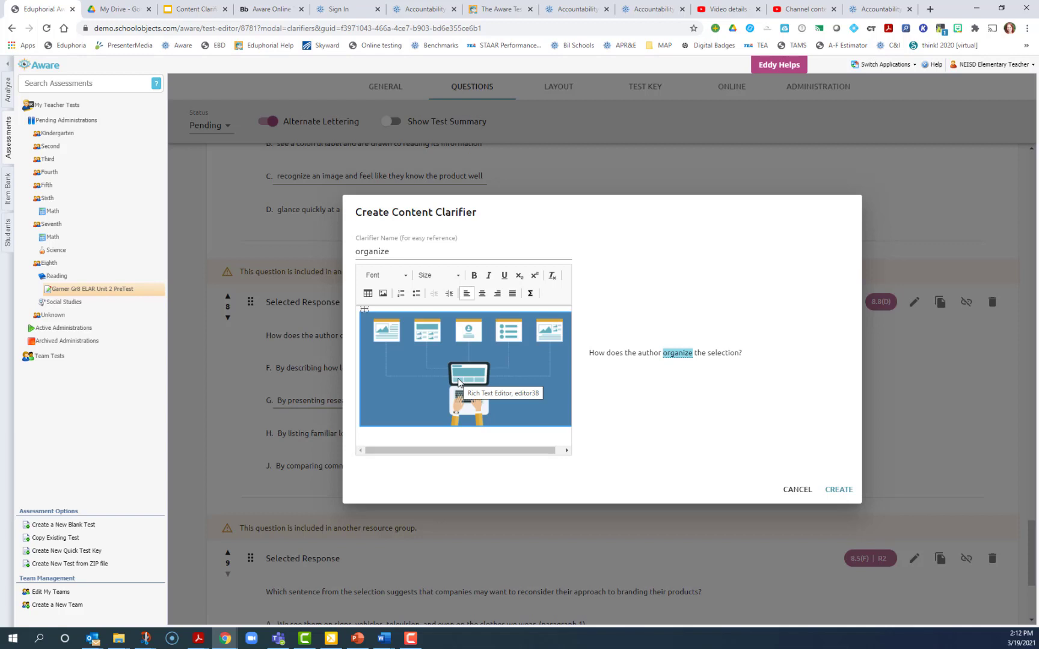
Remove the picture's alternative text in Image Properties and save the 'organize' picture clarifier
double_click(404, 363)
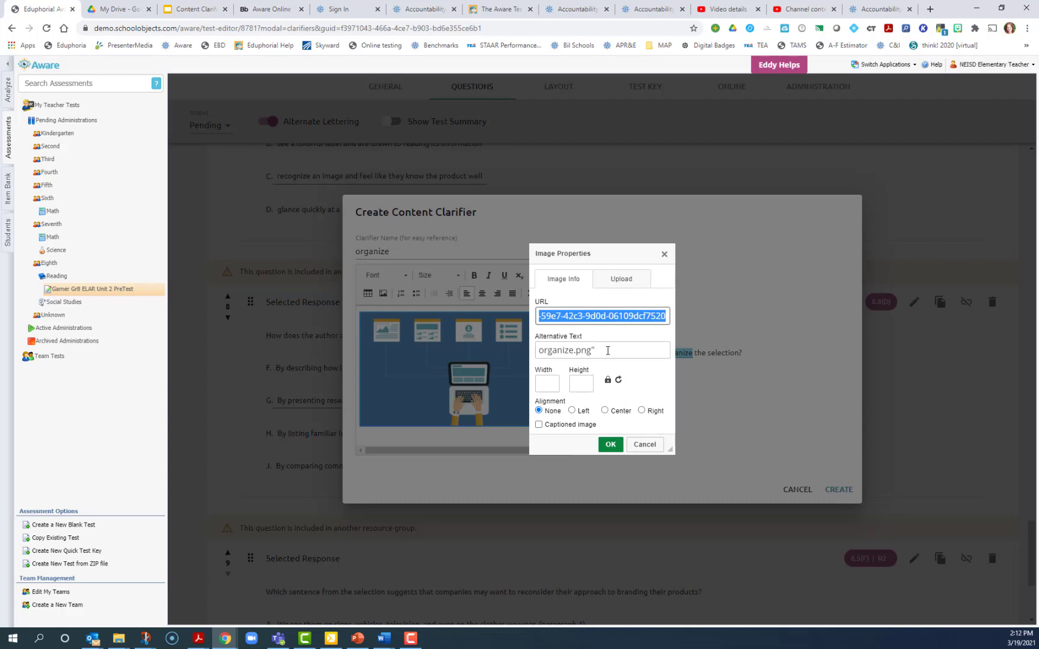
left_click_drag(607, 350, 505, 355)
key("BackSpace")
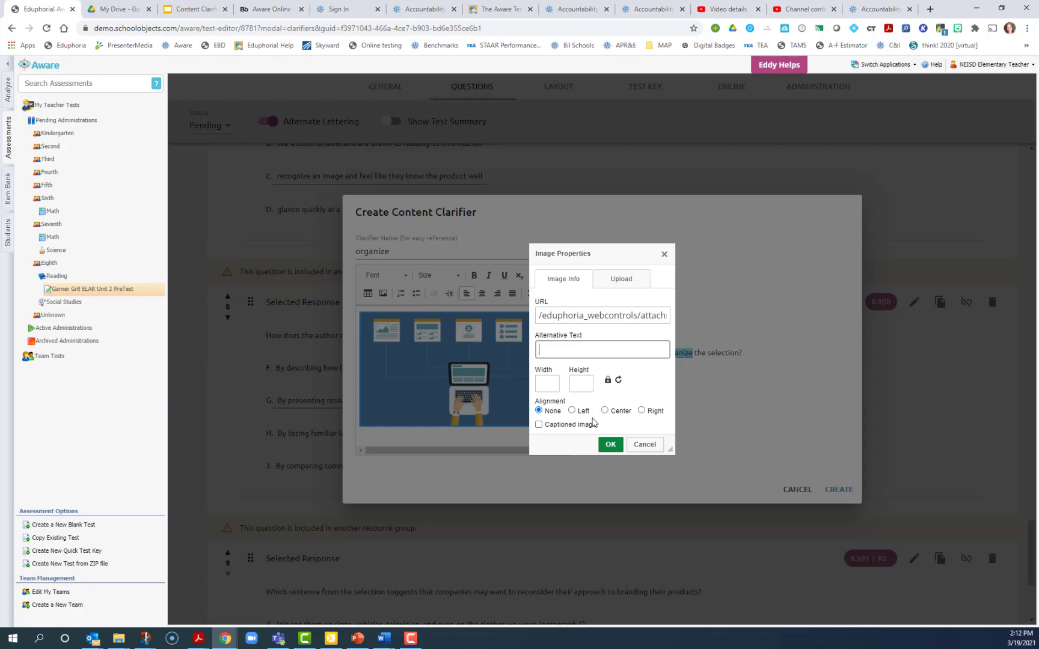
left_click(610, 448)
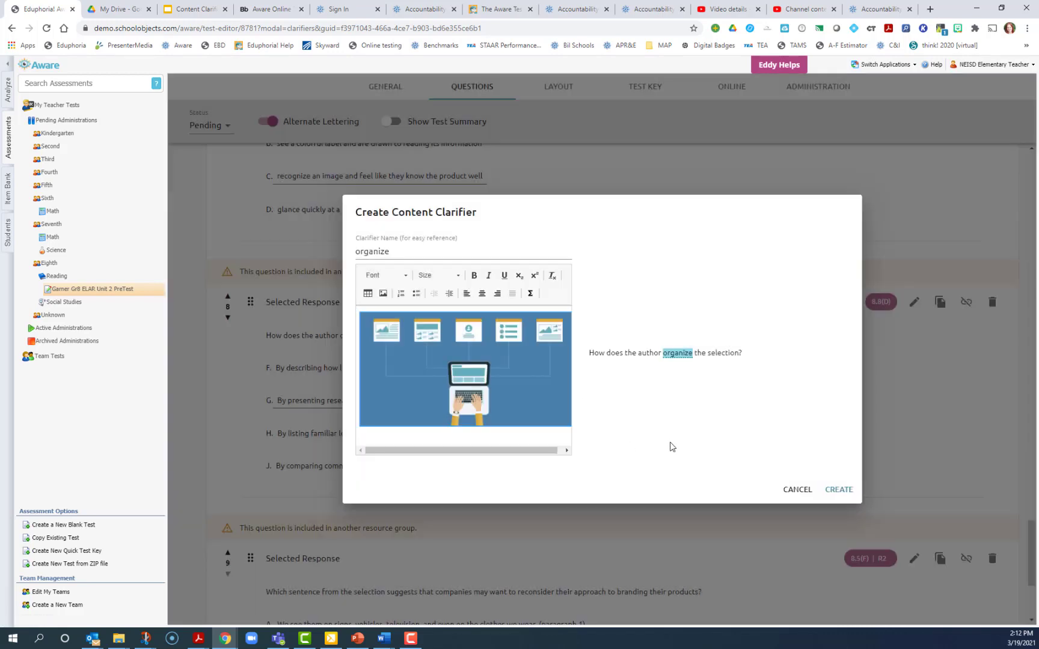
left_click(839, 491)
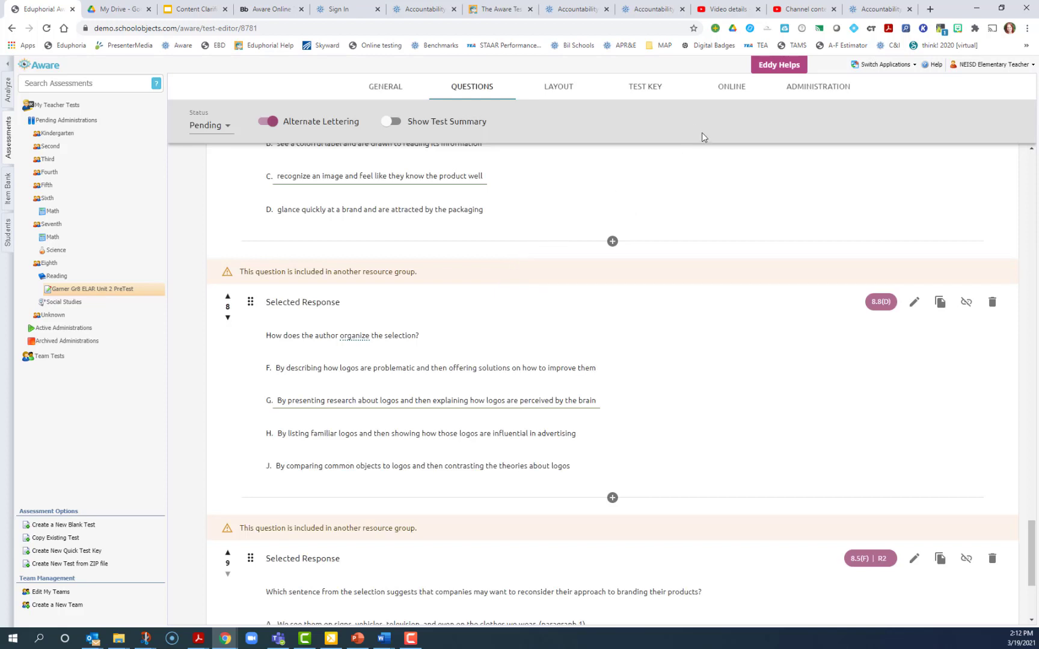
Preview Online Testing from the ONLINE tab and check the underlined clarifiers through question 8's 'organize' picture
left_click(732, 88)
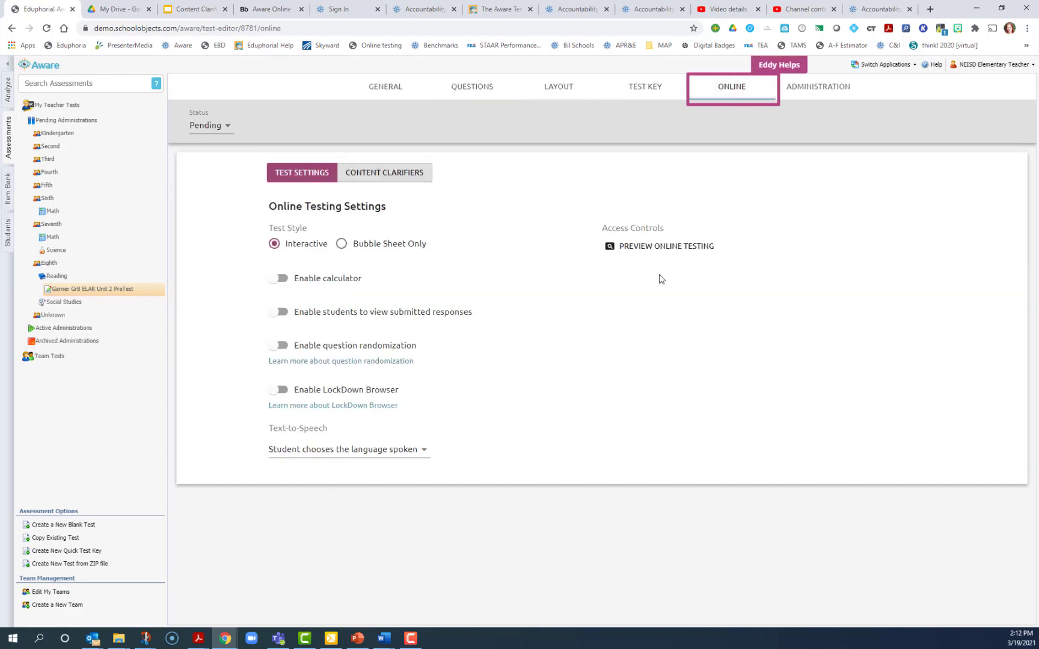
left_click(646, 246)
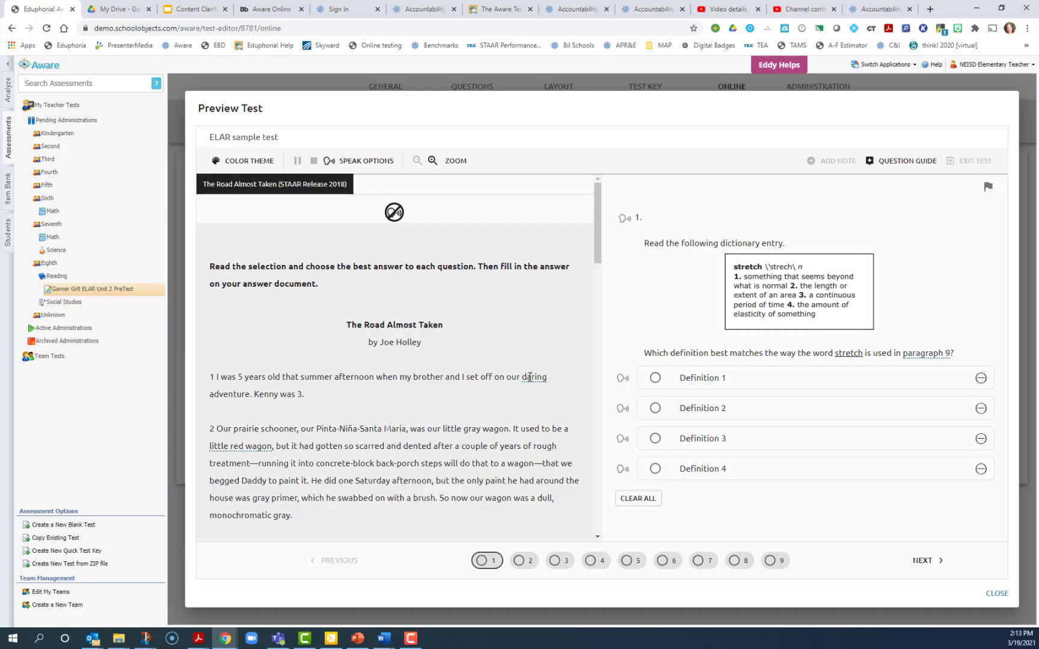
mouse_move(529, 377)
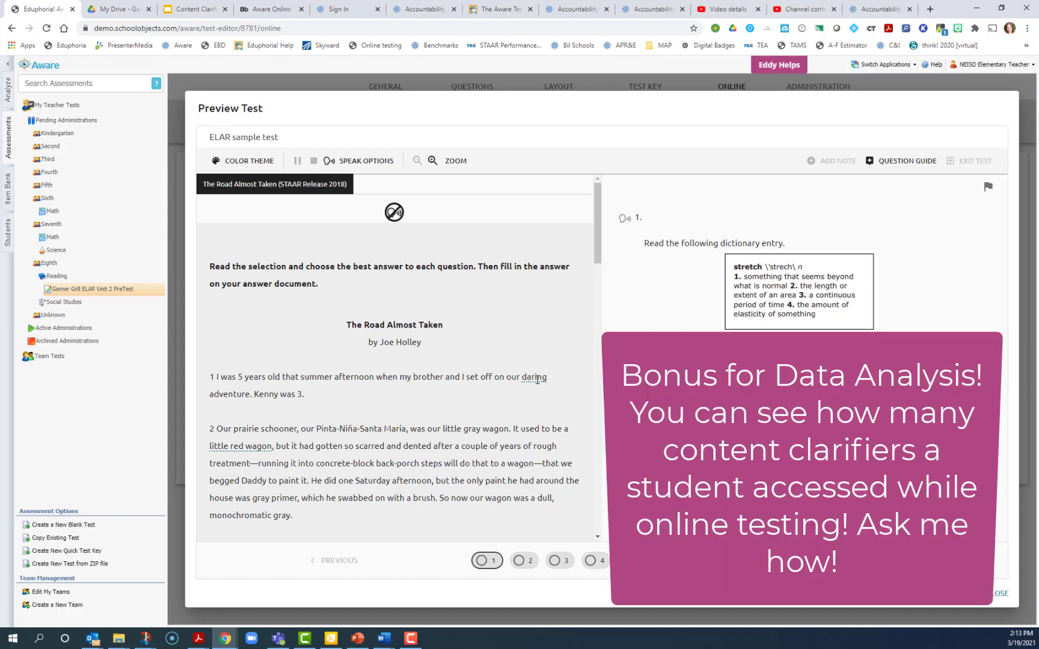
mouse_move(537, 380)
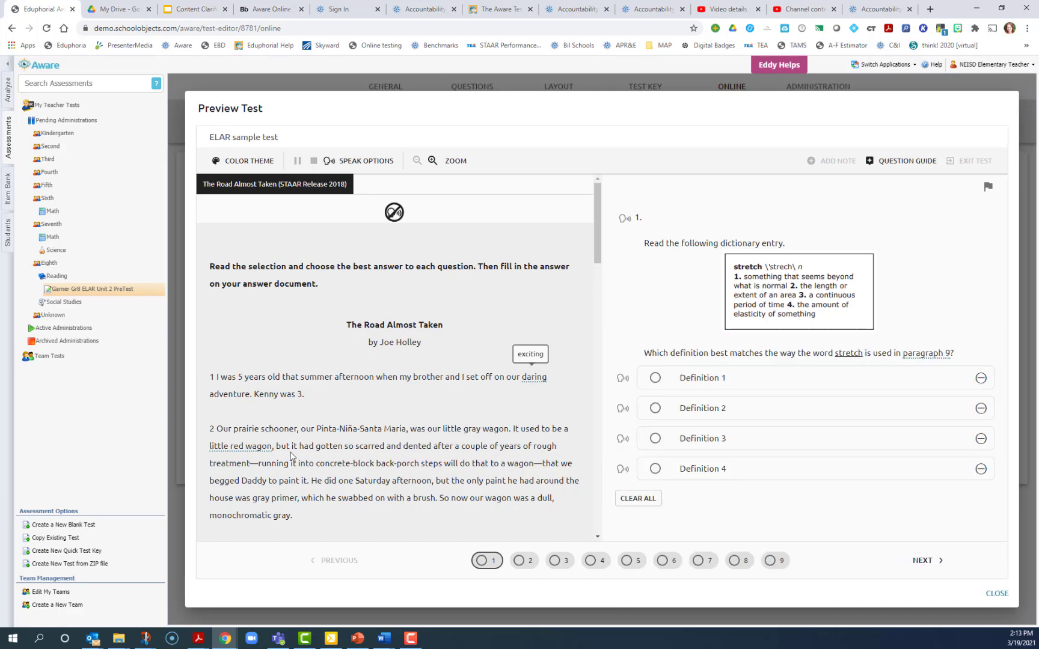
mouse_move(253, 448)
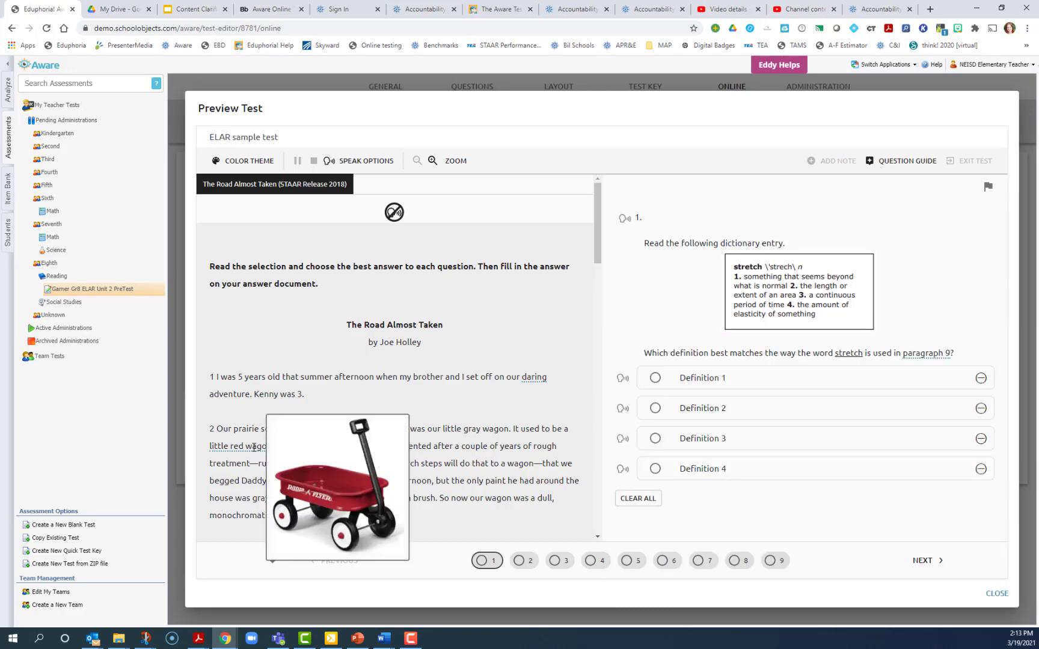
scroll(457, 442, "down", 4)
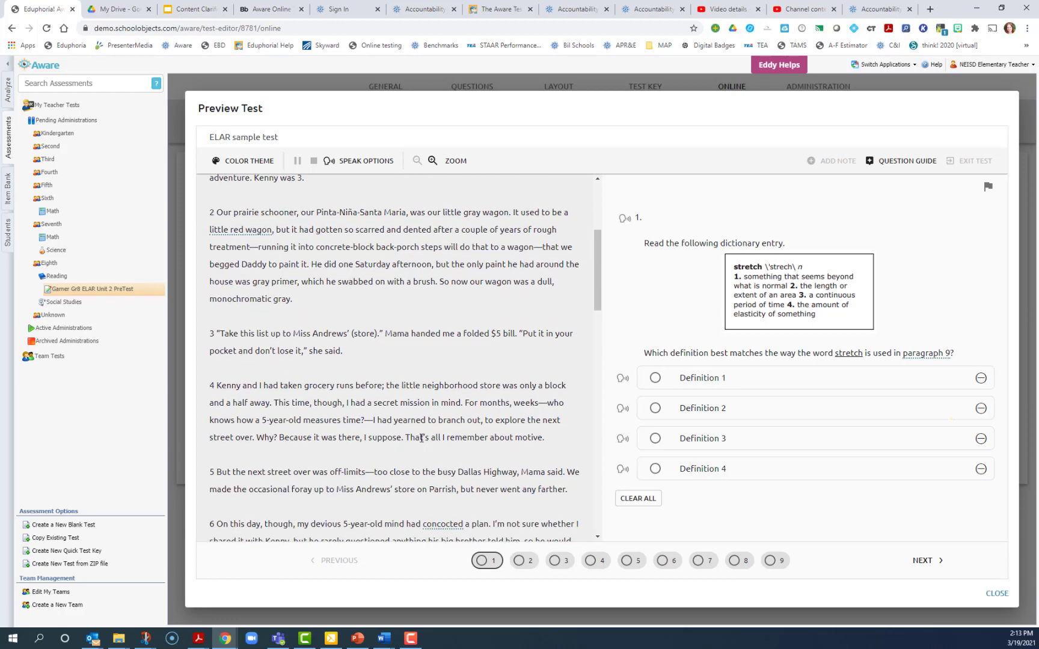
scroll(422, 438, "down", 2)
mouse_move(438, 417)
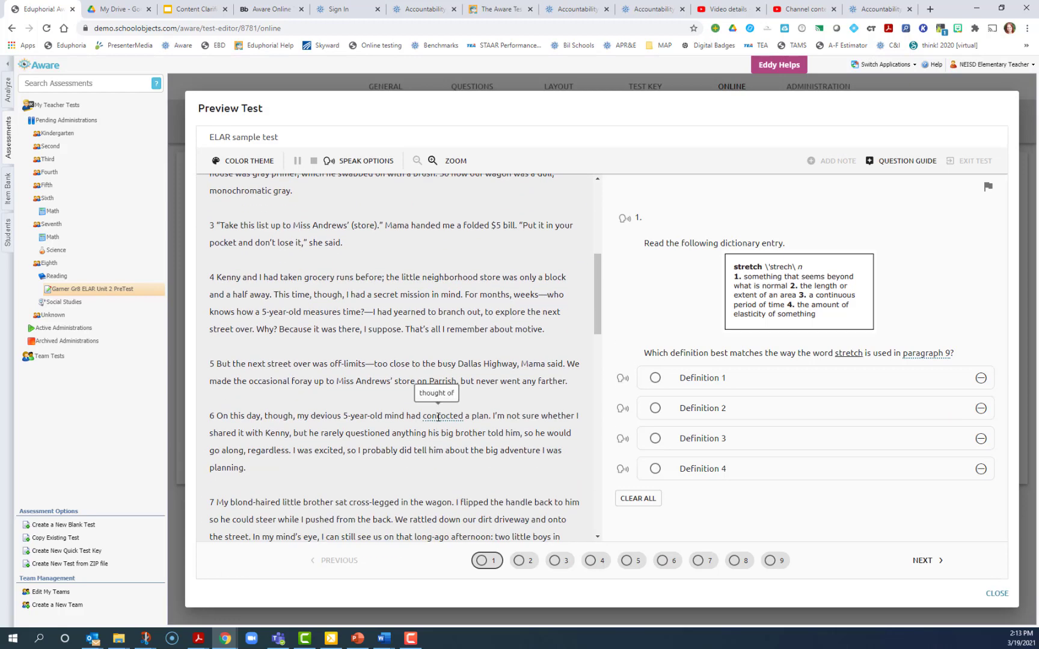
scroll(439, 453, "down", 2)
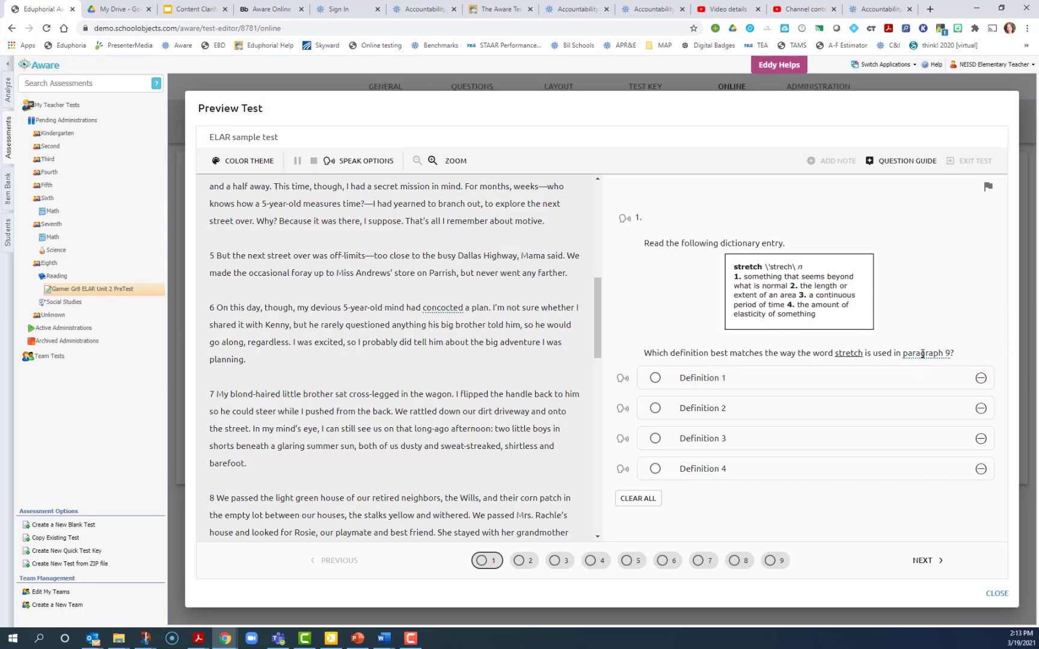
mouse_move(923, 353)
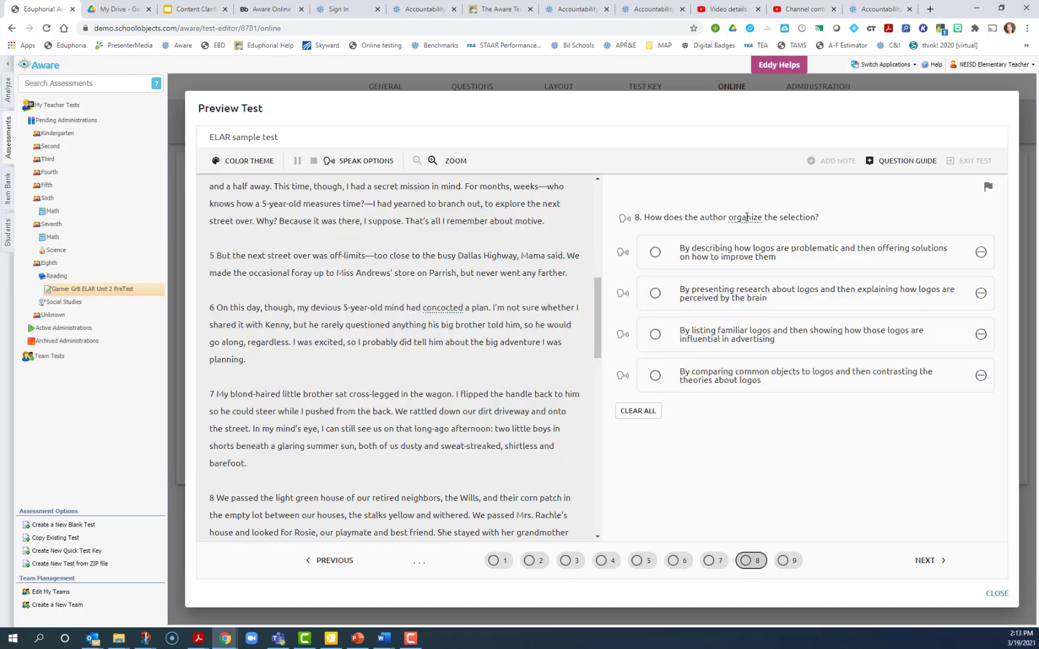
mouse_move(746, 217)
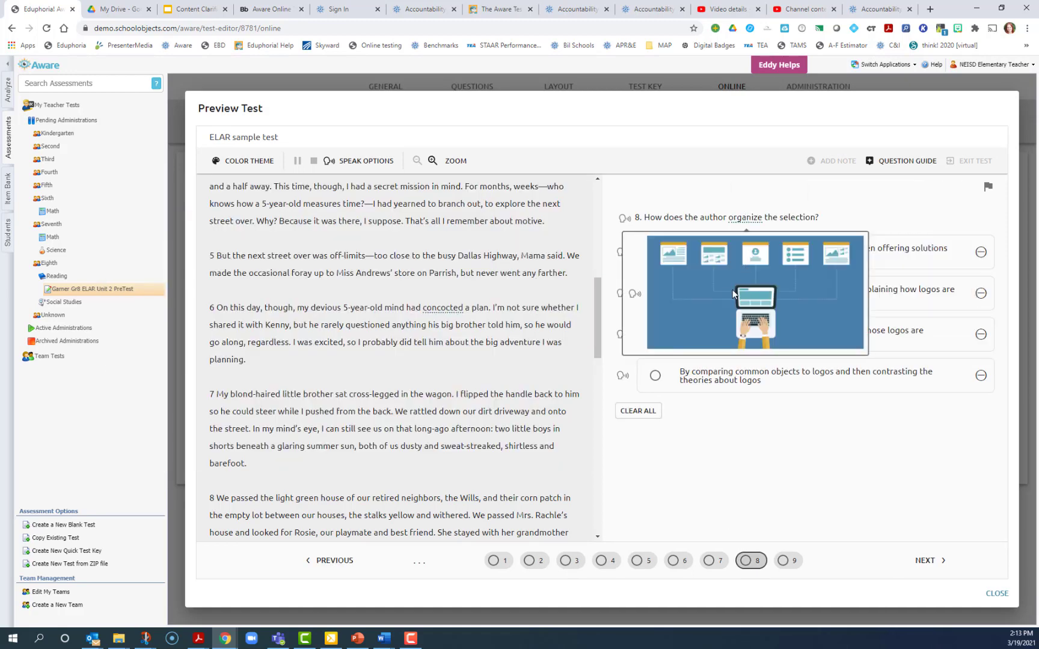
Try reading an answer choice aloud, then dismiss the 'No text was found to speak.' message
left_click(639, 298)
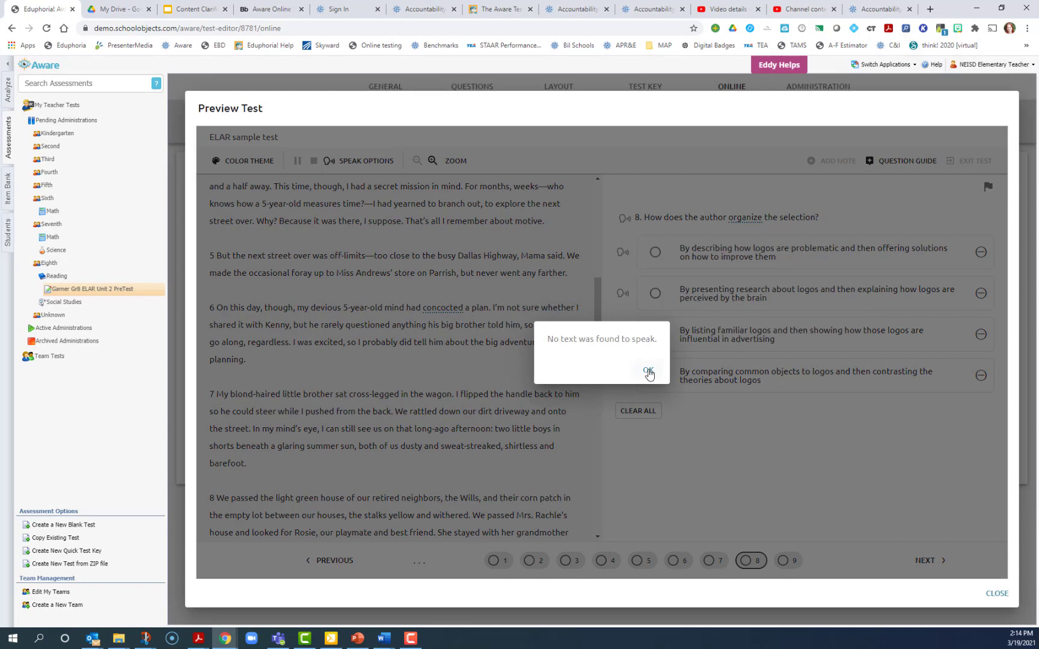
left_click(648, 374)
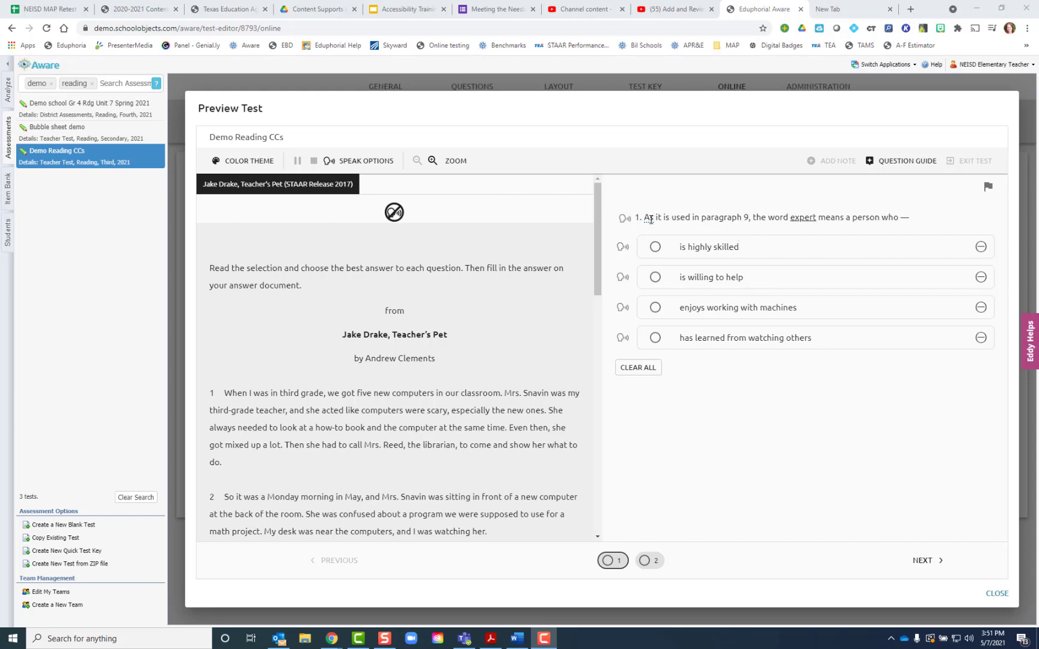
mouse_move(649, 219)
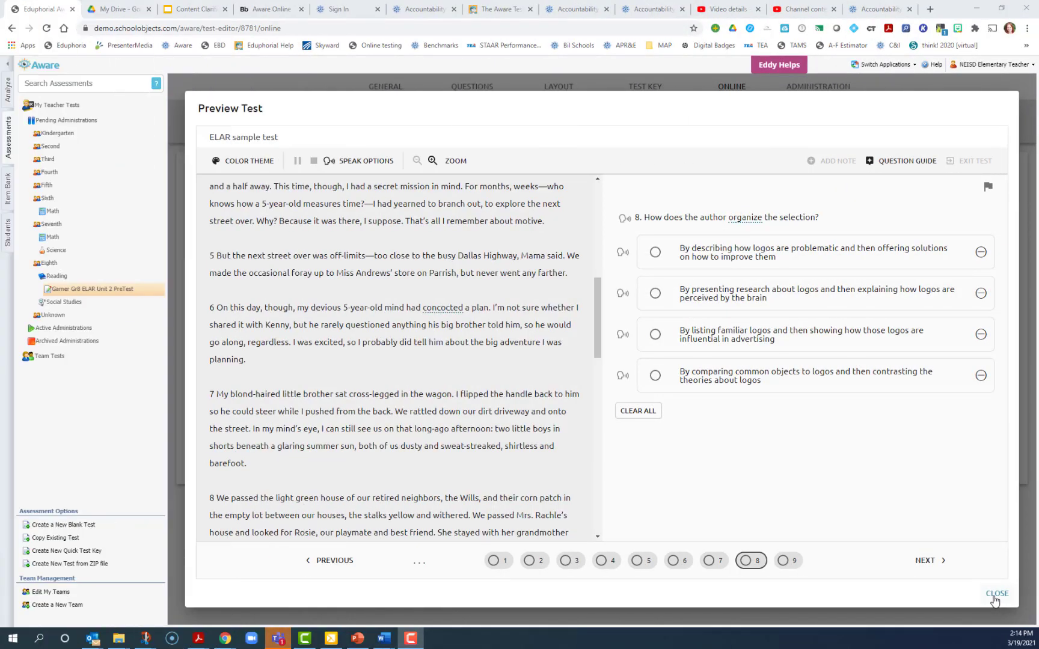
Close the test preview and show the test's eight content clarifiers, from 'concocted' to 'scurried'
left_click(996, 596)
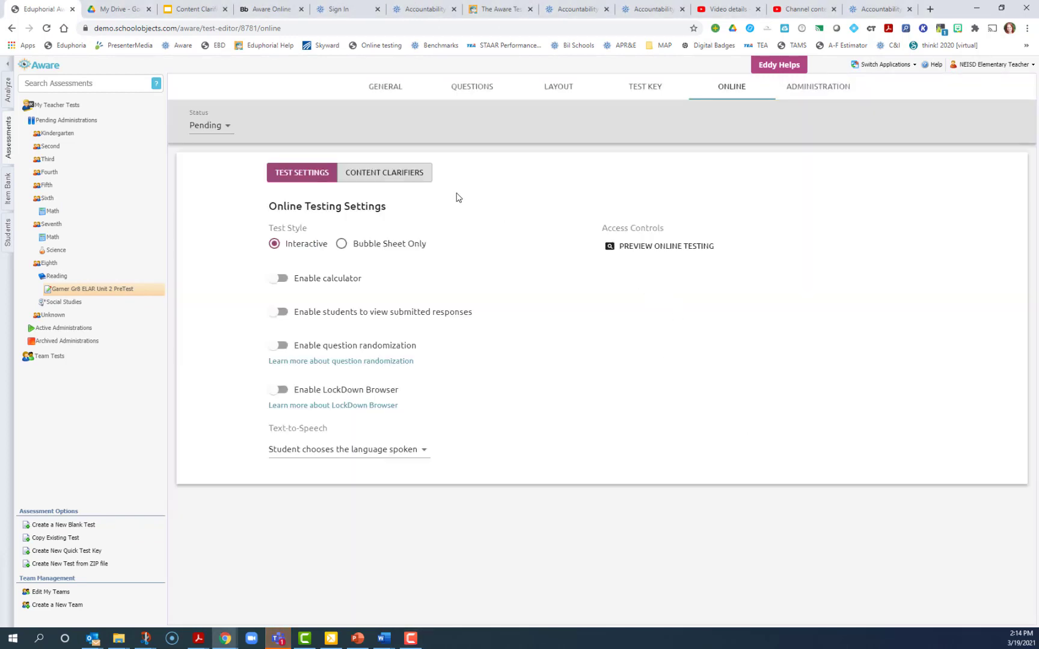
left_click(382, 177)
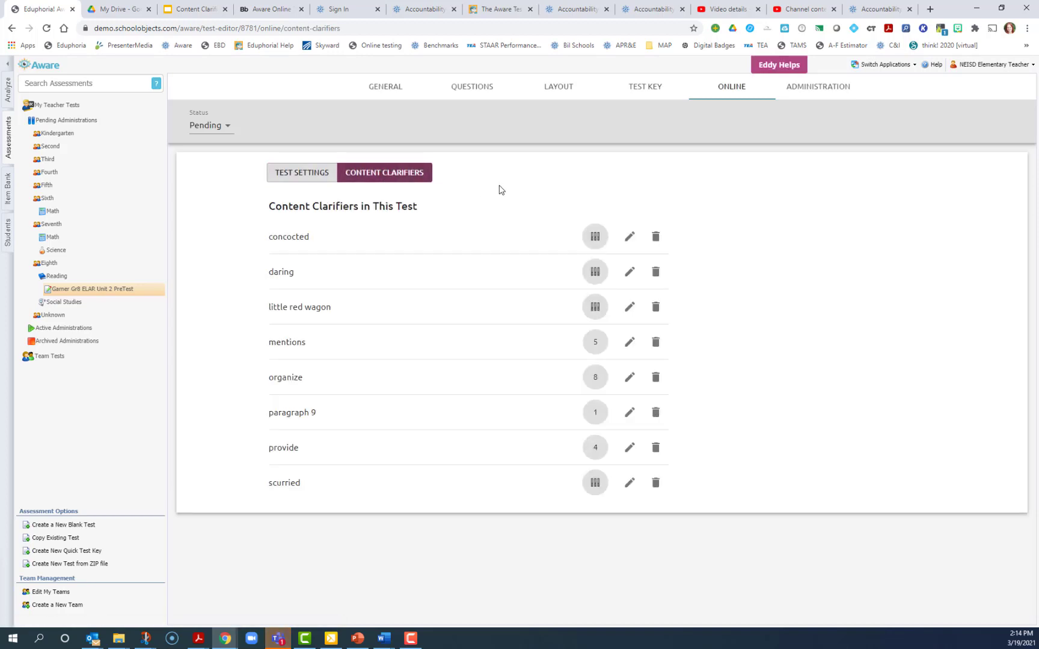